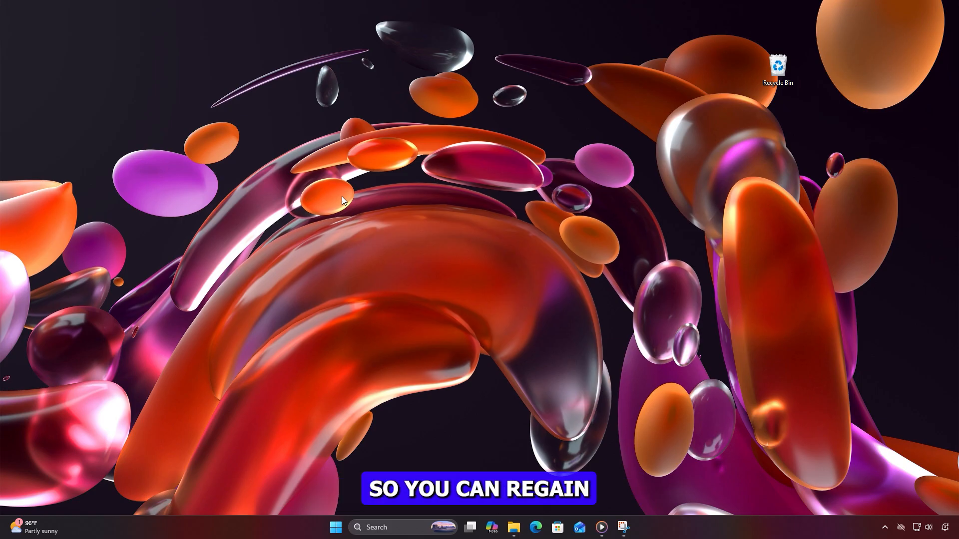
{"action": "right_click", "coordinate": [345, 143]}
{"action": "left_click", "coordinate": [380, 191]}
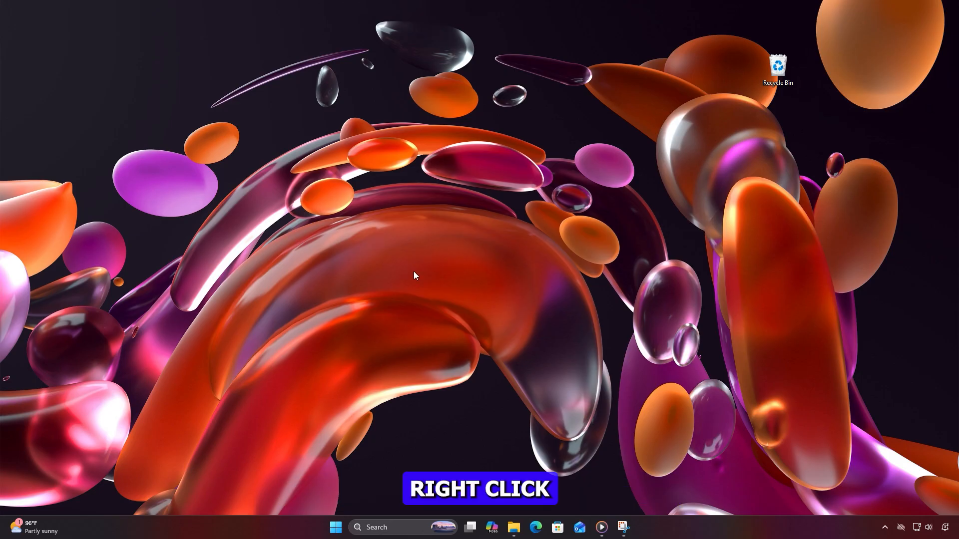
- Open Device Manager and select the NVIDIA GeForce RTX 3060 Ti under Display adapters
{"action": "right_click", "coordinate": [335, 528]}
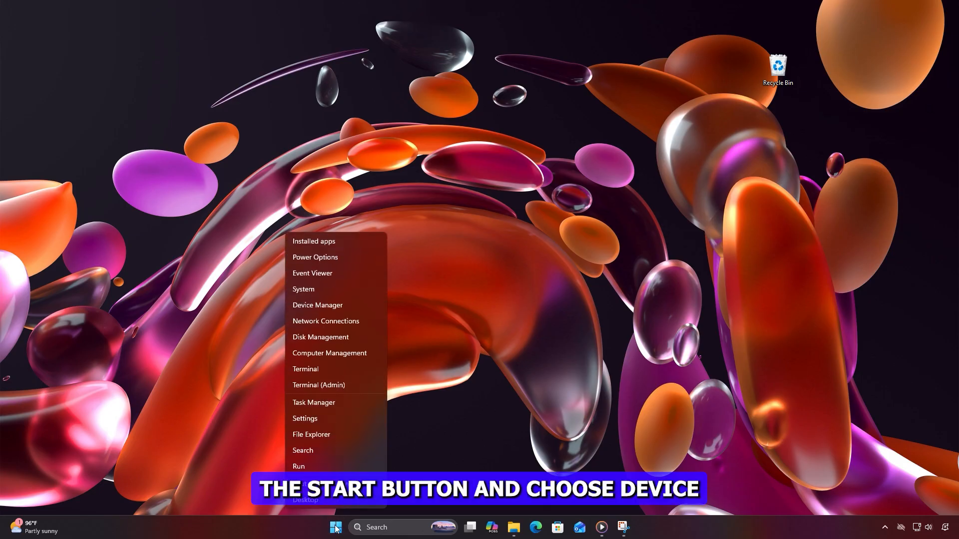
{"action": "left_click", "coordinate": [317, 305]}
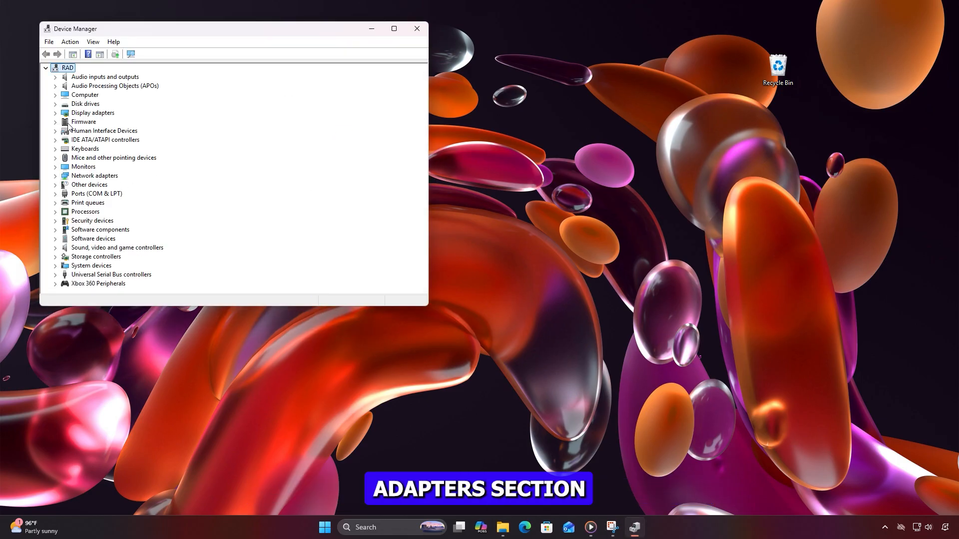
{"action": "left_click", "coordinate": [55, 113]}
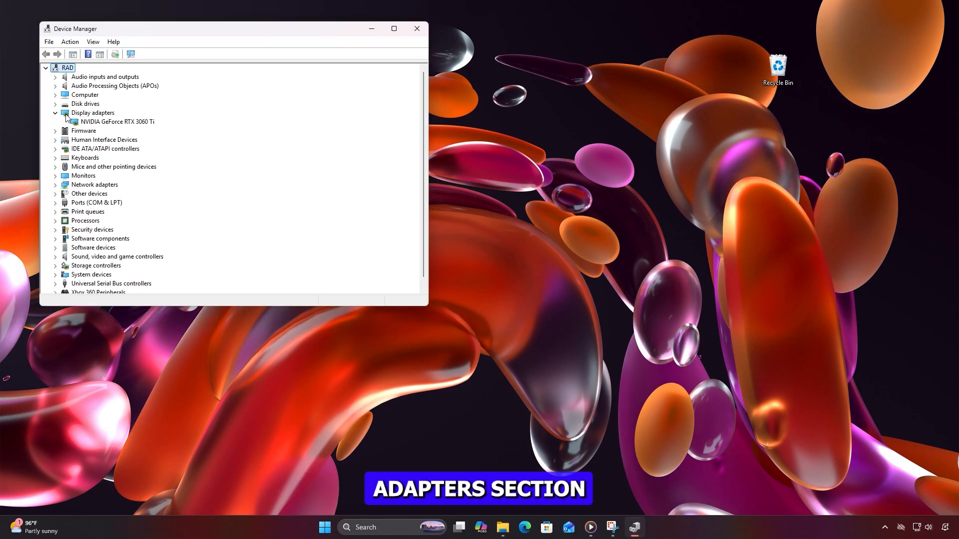
{"action": "left_click", "coordinate": [109, 122]}
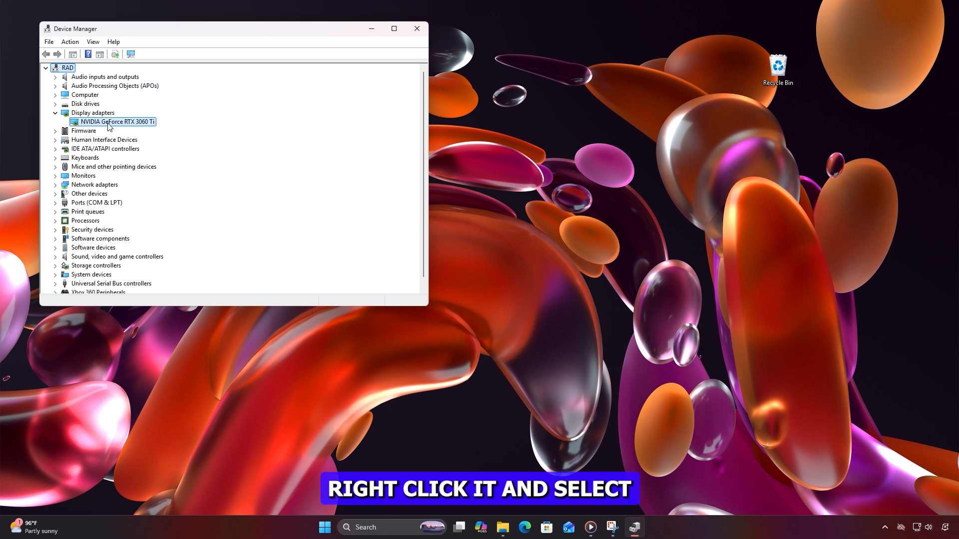
- Search automatically for an updated driver for the NVIDIA GeForce RTX 3060 Ti, and close Device Manager
{"action": "right_click", "coordinate": [108, 124]}
{"action": "left_click", "coordinate": [153, 130]}
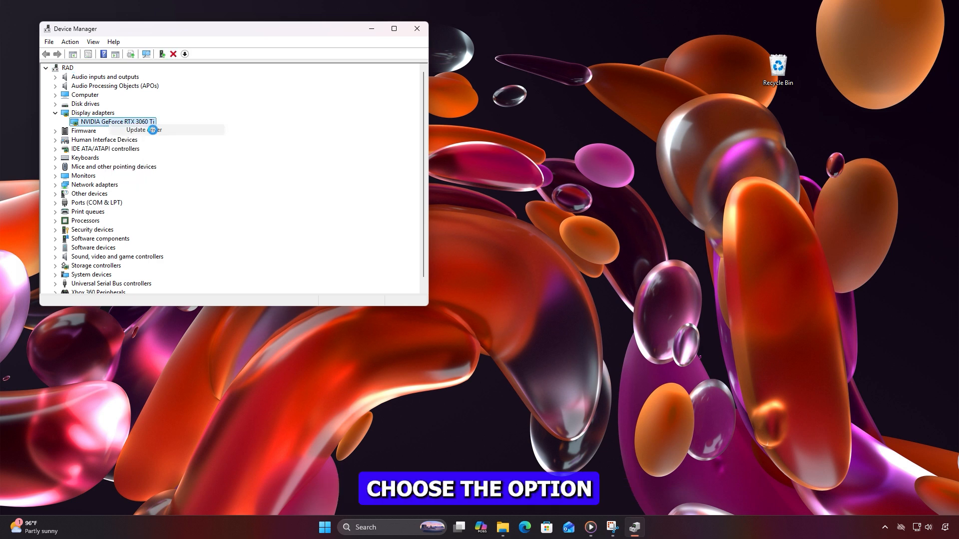
{"action": "left_click", "coordinate": [182, 158]}
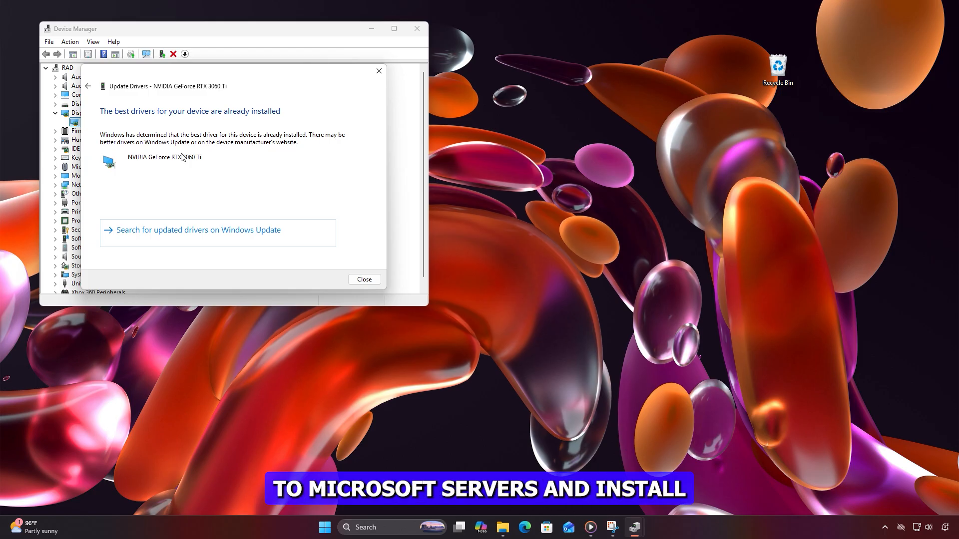
{"action": "left_click", "coordinate": [355, 285]}
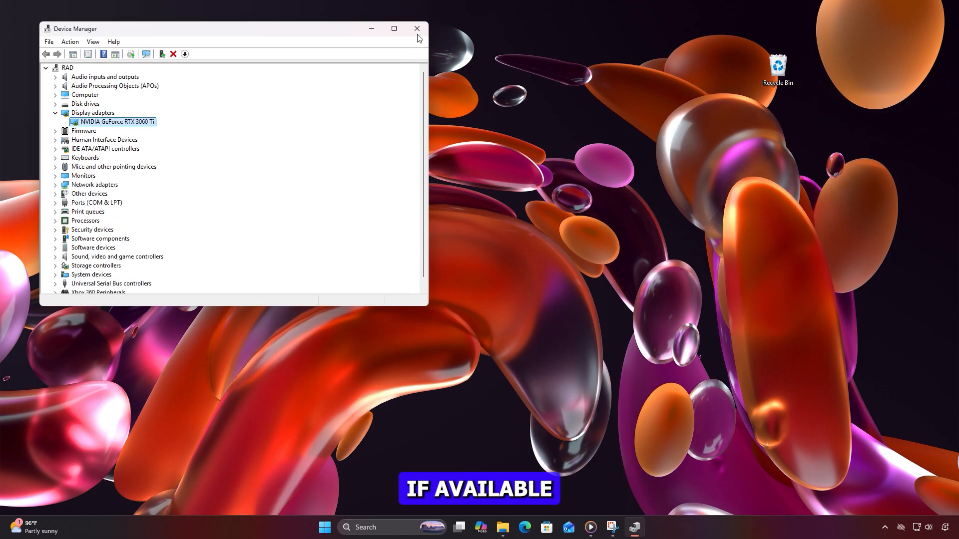
{"action": "left_click_drag", "start_coordinate": [301, 30], "coordinate": [302, 77]}
{"action": "left_click", "coordinate": [419, 75]}
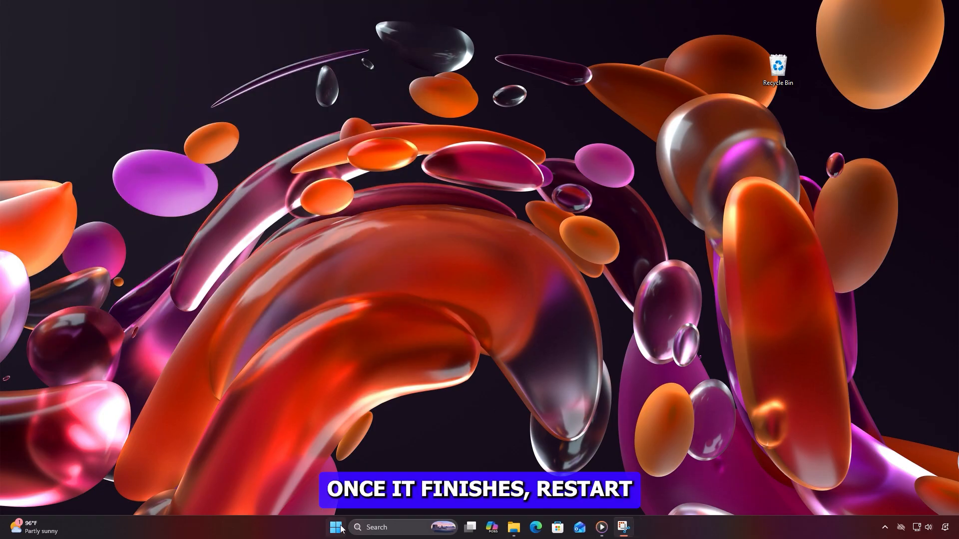
{"action": "left_click", "coordinate": [336, 528]}
{"action": "left_click", "coordinate": [749, 299]}
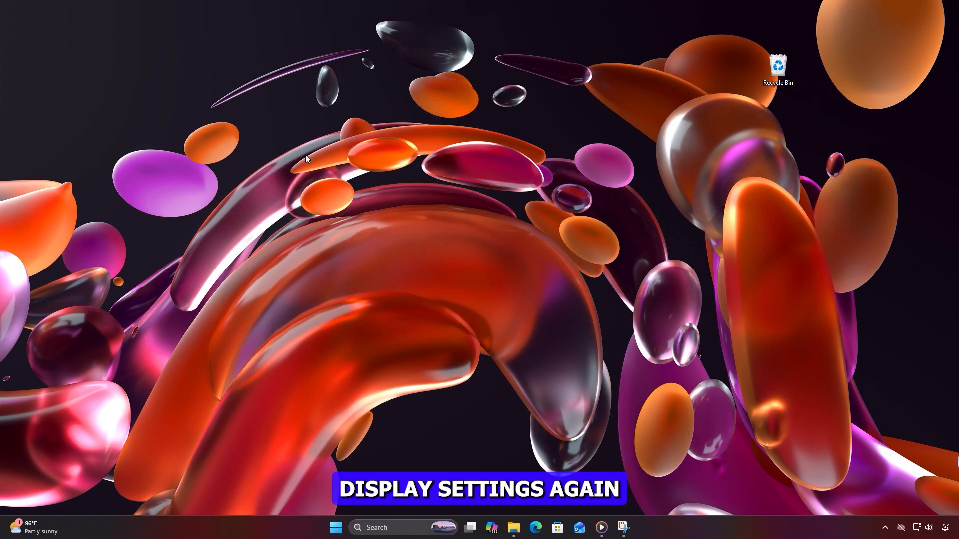
{"action": "right_click", "coordinate": [304, 155]}
{"action": "left_click", "coordinate": [328, 197]}
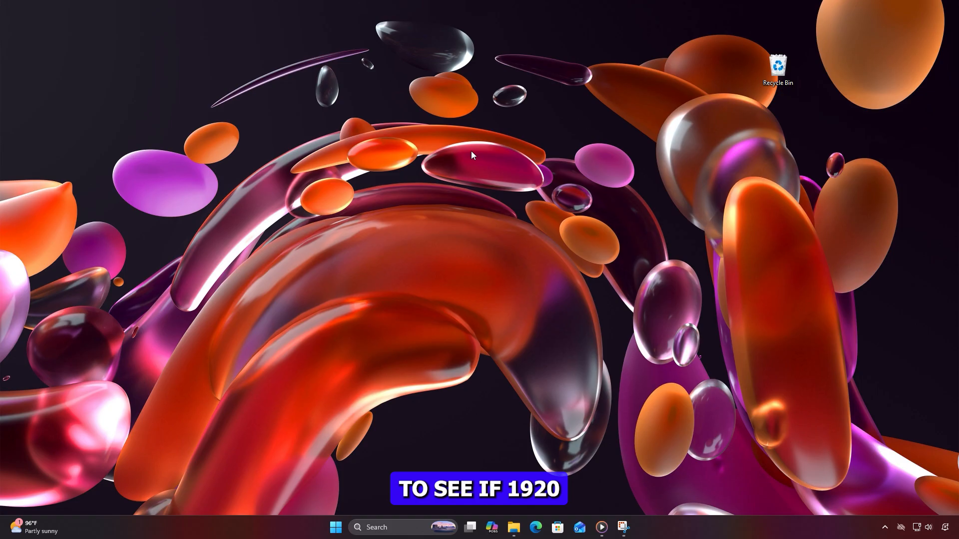
{"action": "right_click", "coordinate": [471, 143]}
{"action": "left_click", "coordinate": [496, 185]}
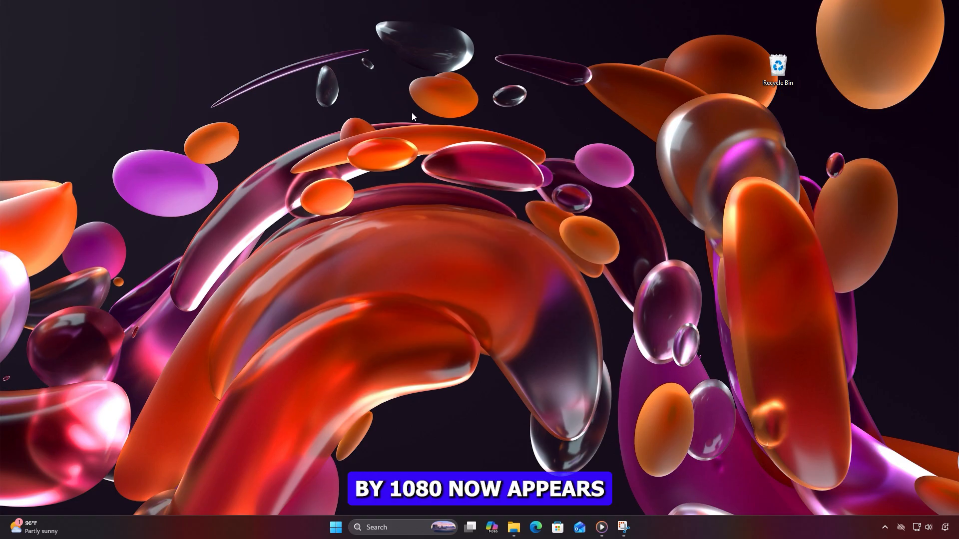
{"action": "right_click", "coordinate": [412, 145]}
{"action": "left_click", "coordinate": [418, 155]}
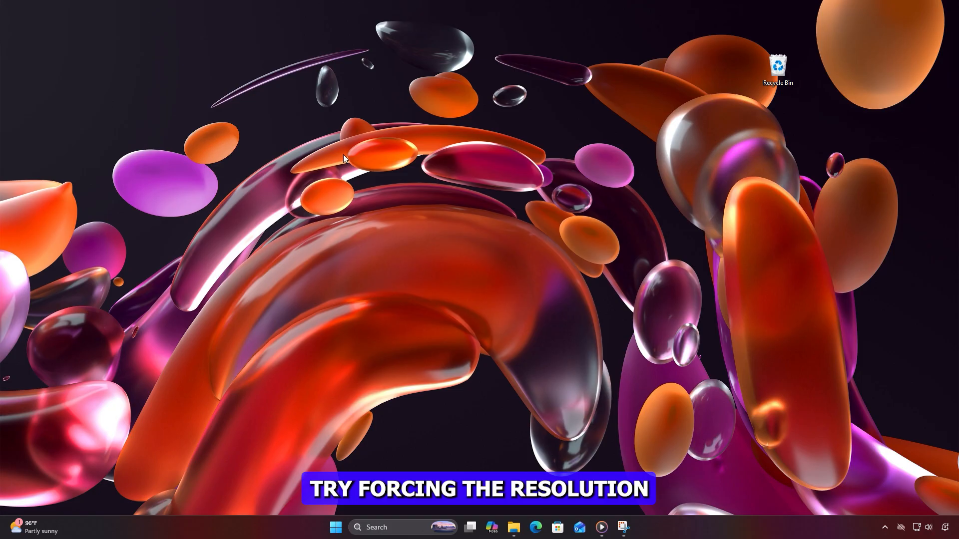
- Open the NVIDIA Control Panel's Change resolution customization and enable resolutions not exposed by the display
{"action": "right_click", "coordinate": [350, 188]}
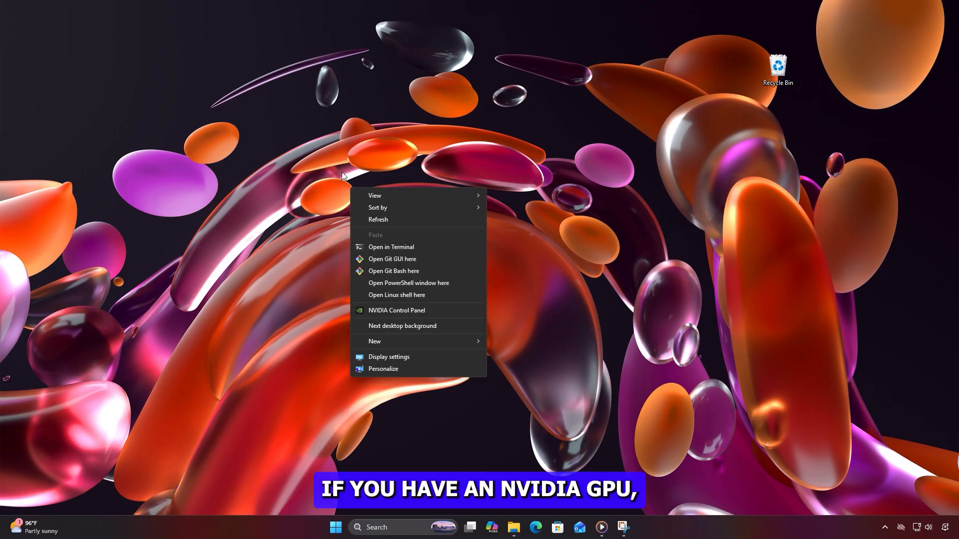
{"action": "left_click", "coordinate": [421, 310]}
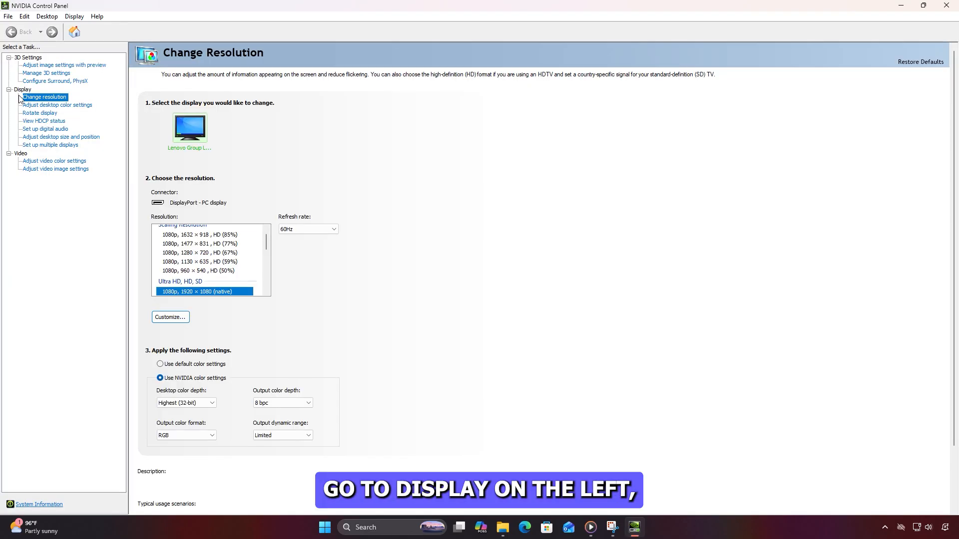
{"action": "left_click", "coordinate": [24, 91]}
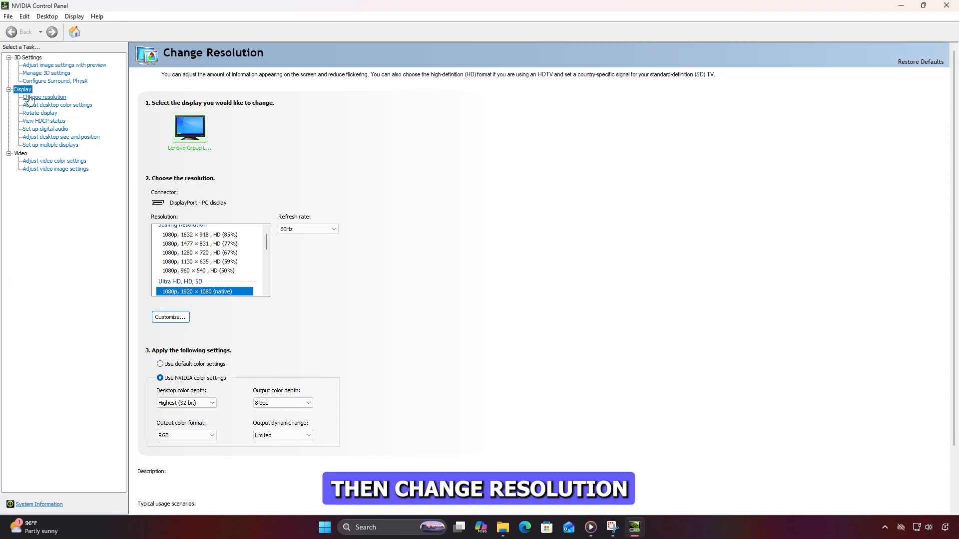
{"action": "left_click", "coordinate": [38, 97]}
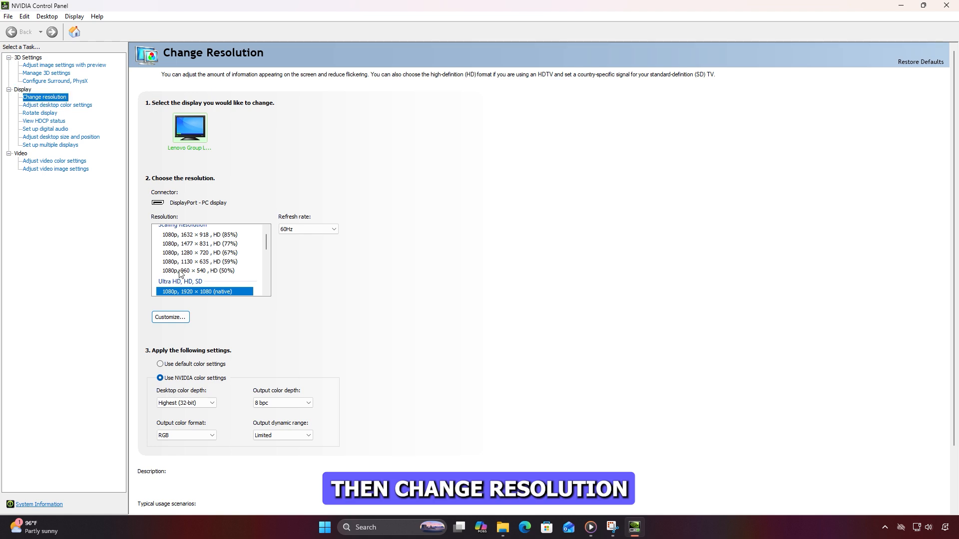
{"action": "left_click", "coordinate": [182, 318]}
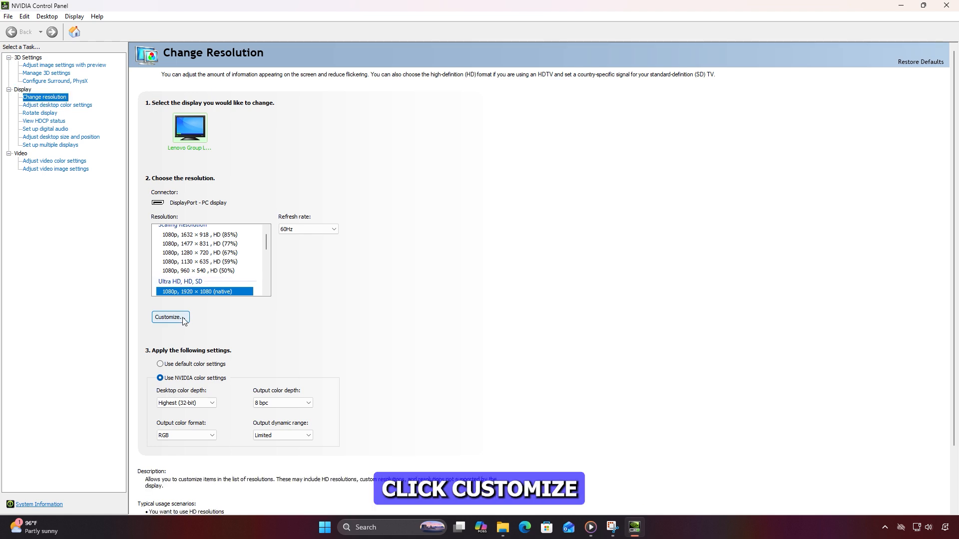
{"action": "left_click", "coordinate": [388, 339]}
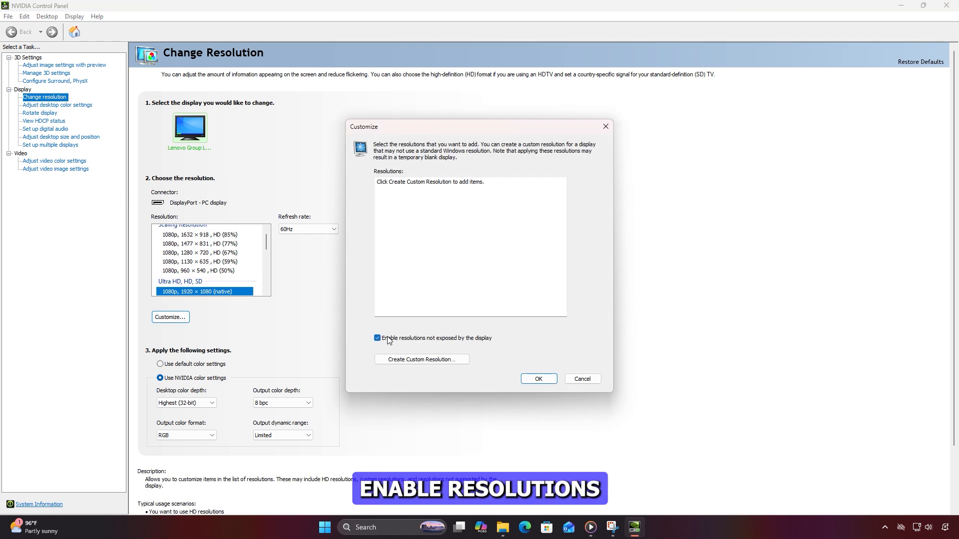
- Test a custom resolution of 1920 × 1080 at 60 Hz without saving it, and accept the customization settings
{"action": "left_click", "coordinate": [440, 364]}
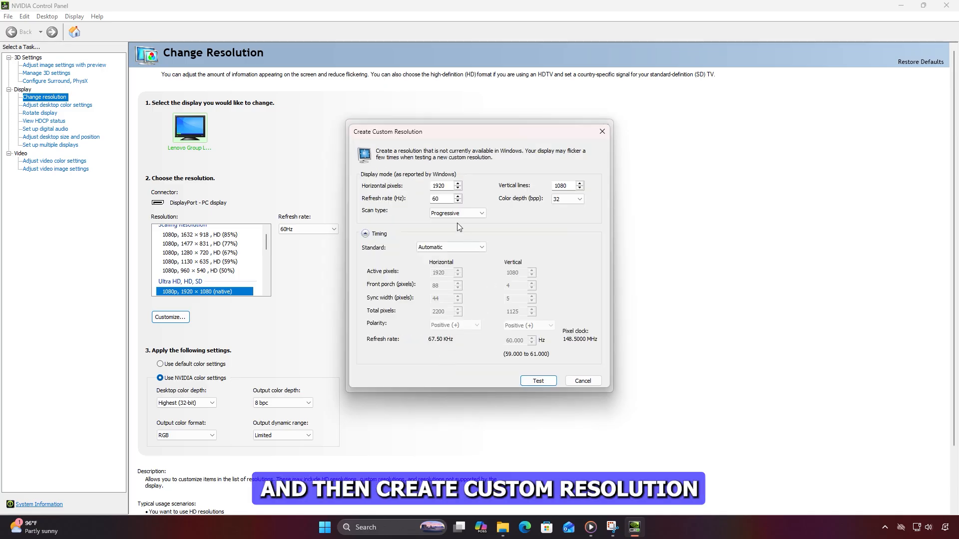
{"action": "left_click", "coordinate": [451, 187]}
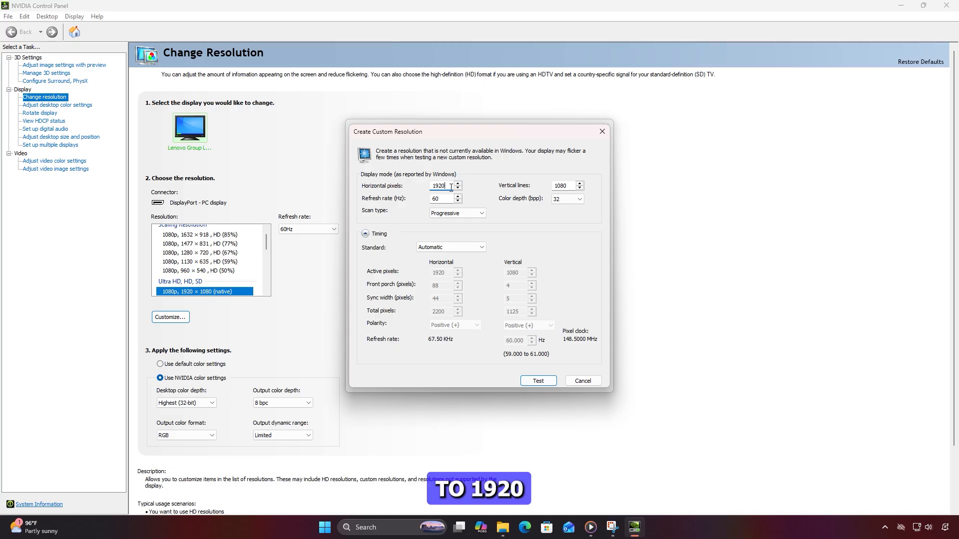
{"action": "left_click", "coordinate": [569, 186]}
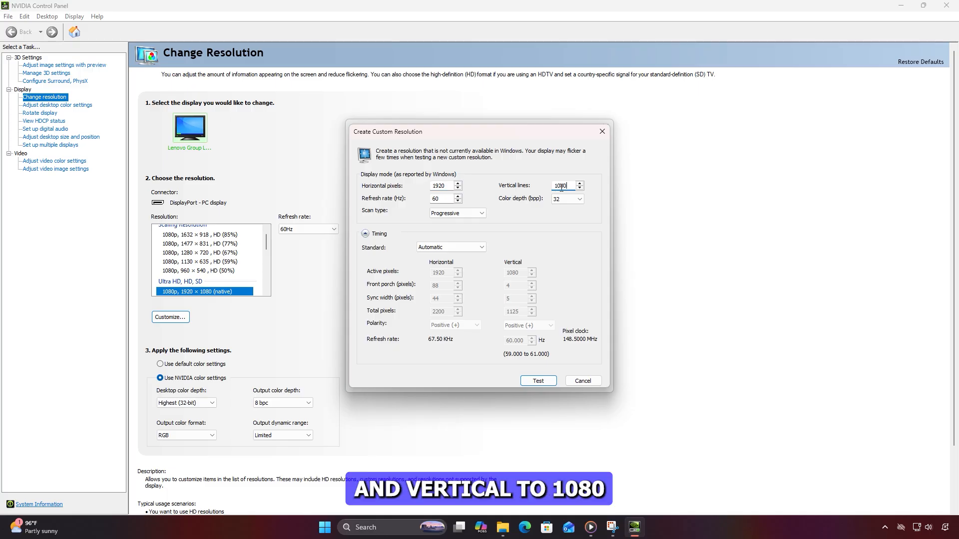
{"action": "left_click", "coordinate": [440, 200]}
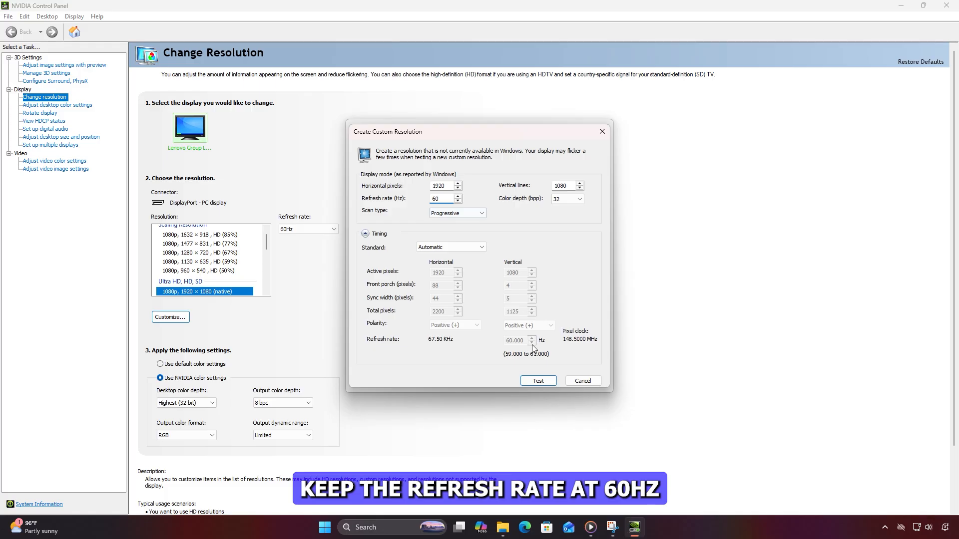
{"action": "left_click", "coordinate": [538, 381]}
{"action": "left_click", "coordinate": [539, 289]}
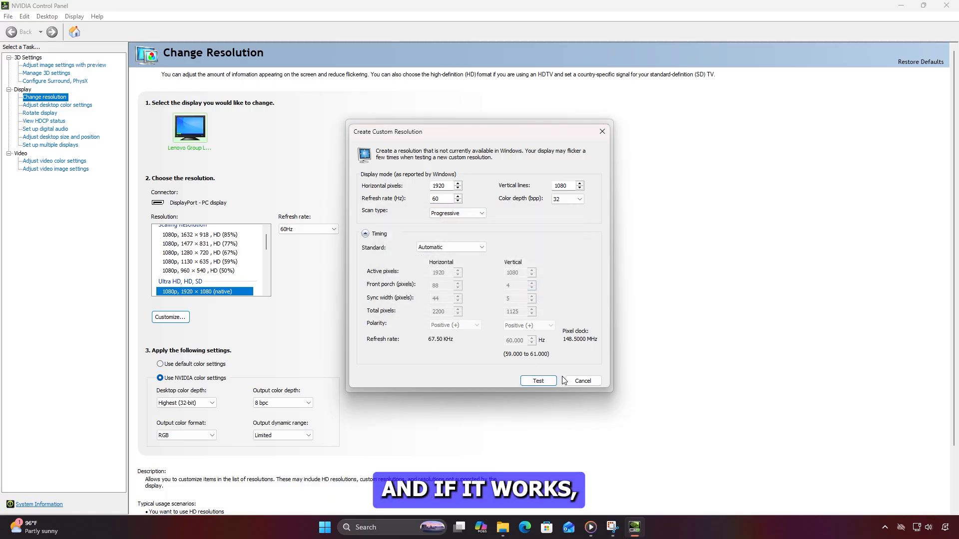
{"action": "left_click", "coordinate": [583, 381]}
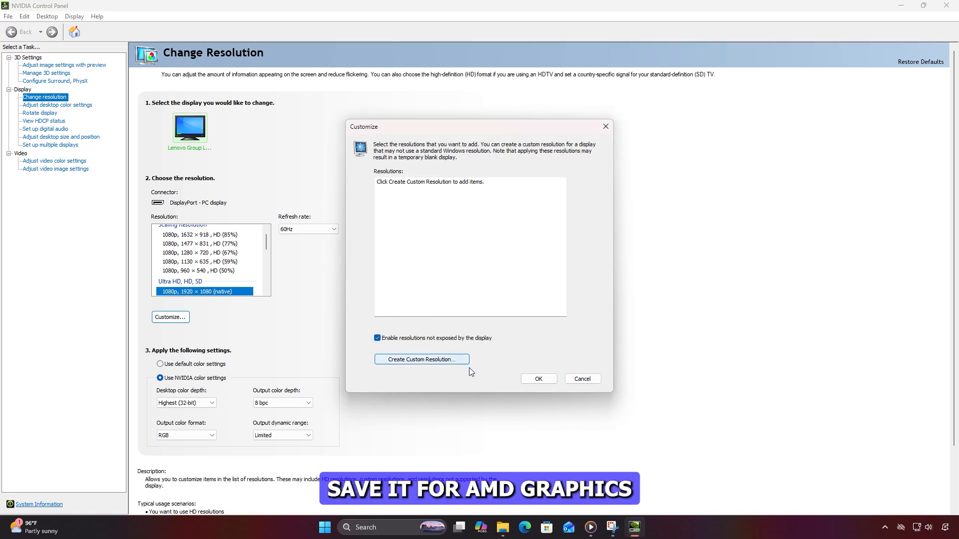
{"action": "left_click", "coordinate": [539, 380]}
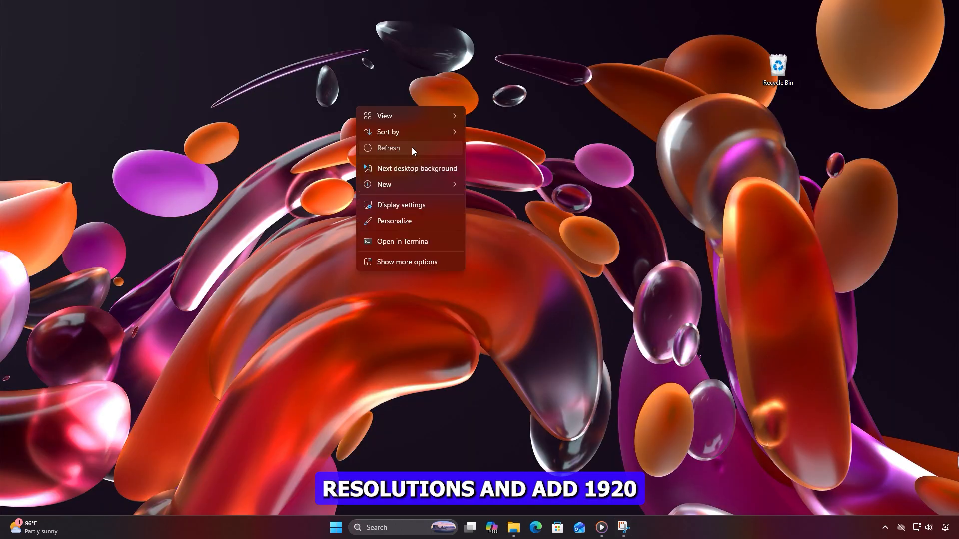
{"action": "left_click", "coordinate": [412, 147]}
{"action": "right_click", "coordinate": [446, 159]}
{"action": "left_click", "coordinate": [460, 194]}
{"action": "right_click", "coordinate": [390, 175]}
{"action": "left_click", "coordinate": [423, 214]}
{"action": "right_click", "coordinate": [382, 179]}
{"action": "left_click", "coordinate": [400, 222]}
{"action": "right_click", "coordinate": [371, 174]}
{"action": "left_click", "coordinate": [387, 219]}
{"action": "right_click", "coordinate": [420, 103]}
{"action": "left_click", "coordinate": [475, 145]}
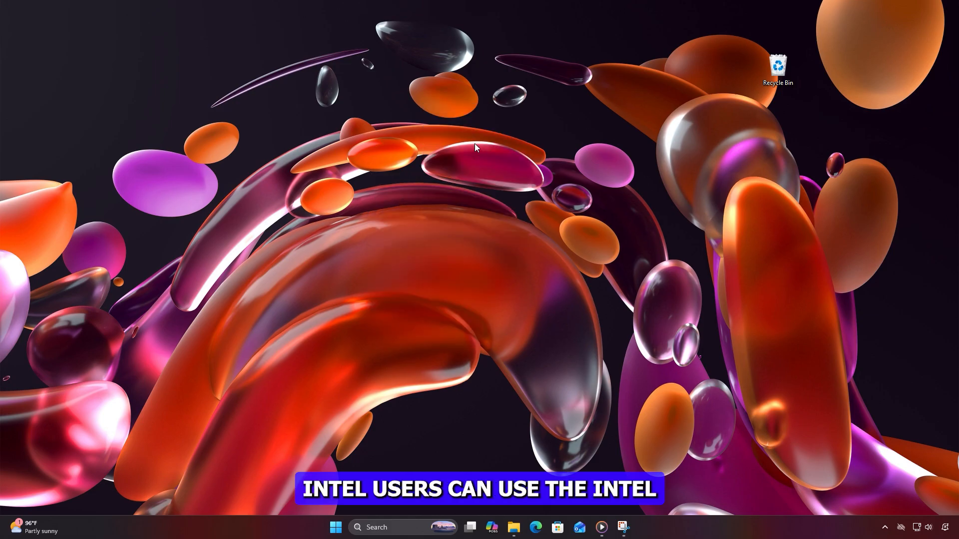
{"action": "right_click", "coordinate": [473, 145]}
{"action": "left_click", "coordinate": [498, 185]}
{"action": "right_click", "coordinate": [431, 145]}
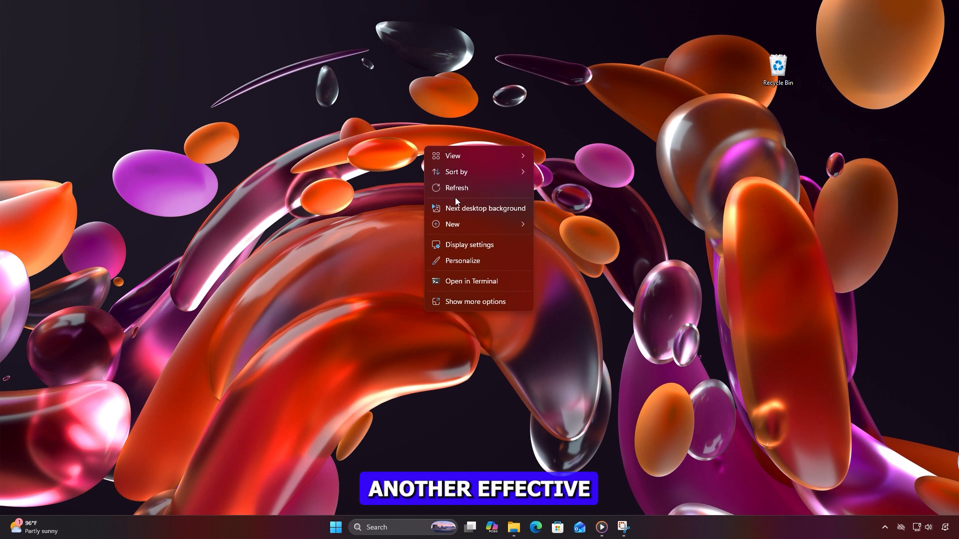
{"action": "left_click", "coordinate": [457, 193]}
{"action": "right_click", "coordinate": [415, 140]}
{"action": "left_click", "coordinate": [445, 175]}
- Open the display adapter properties for Display 1 from the advanced display settings
{"action": "right_click", "coordinate": [440, 153]}
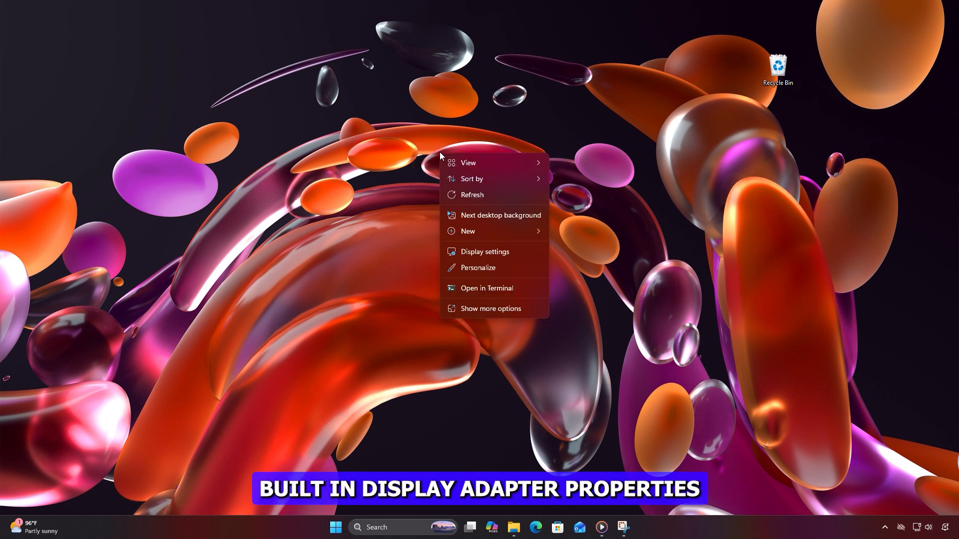
{"action": "left_click", "coordinate": [468, 247]}
{"action": "scroll", "coordinate": [469, 247], "scroll_direction": "down", "scroll_amount": 3}
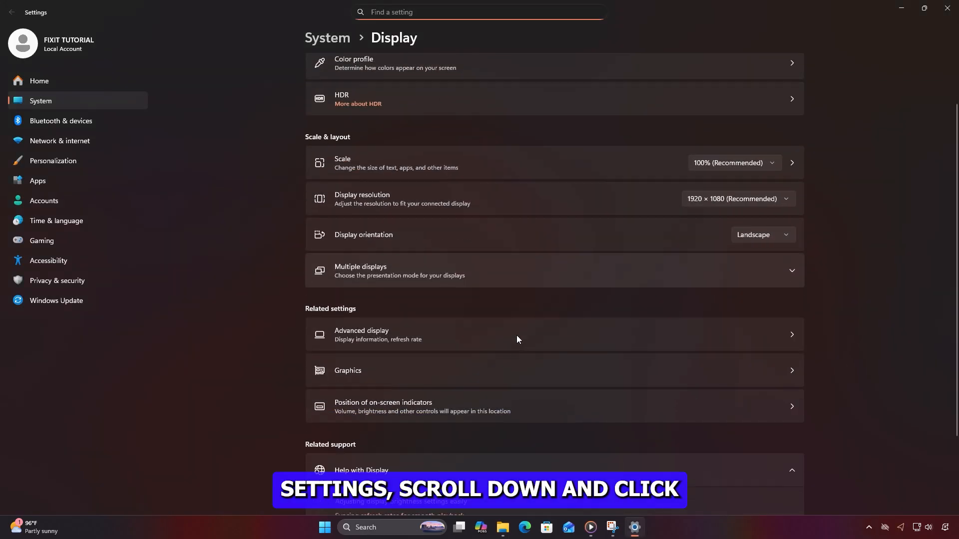
{"action": "left_click", "coordinate": [400, 324]}
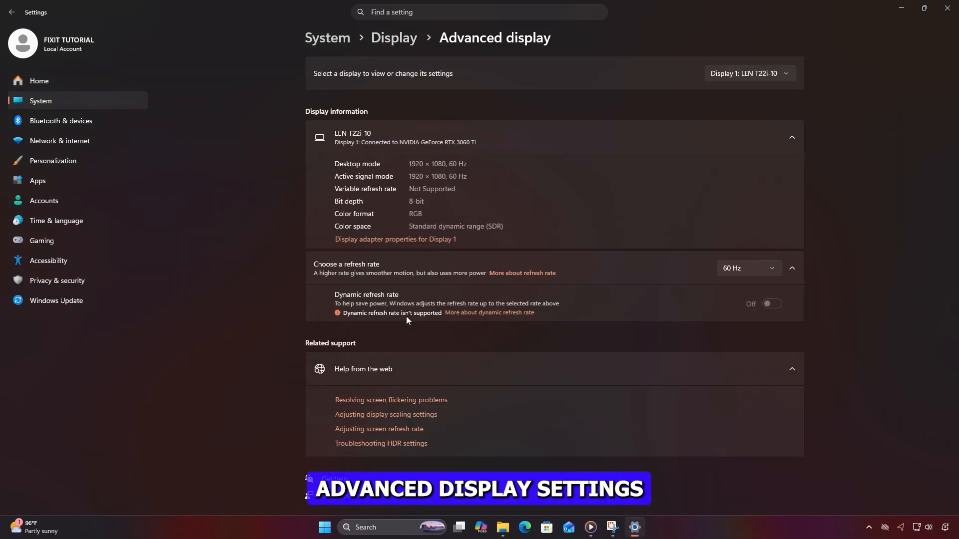
{"action": "left_click", "coordinate": [407, 239]}
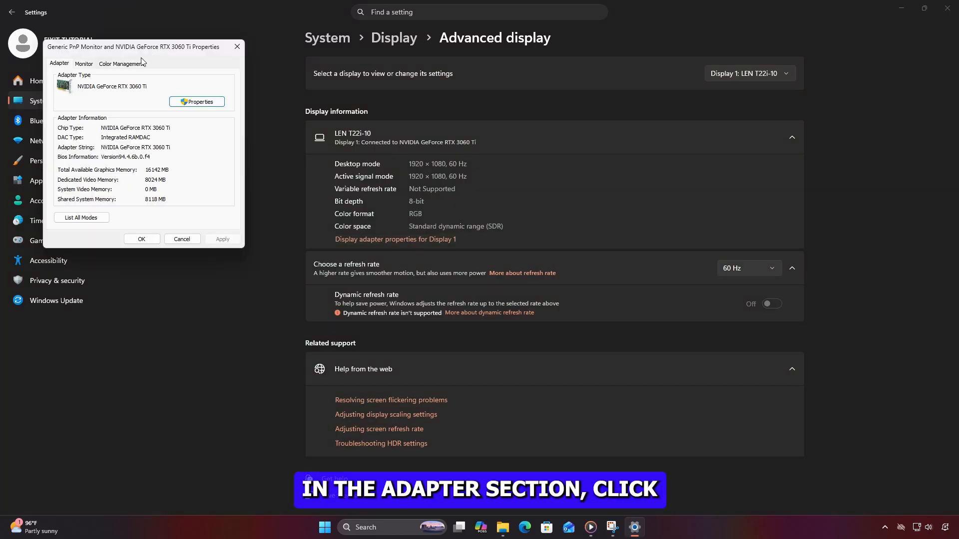
- List all adapter modes and choose 1920 by 1080, True Color (32 bit), 60 Hertz
{"action": "left_click", "coordinate": [94, 222]}
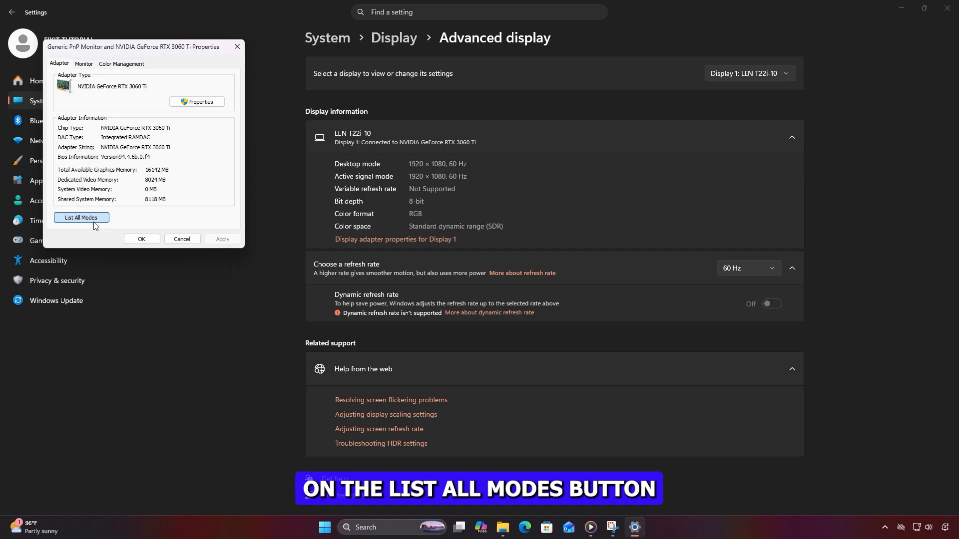
{"action": "scroll", "coordinate": [194, 129], "scroll_direction": "down", "scroll_amount": 2}
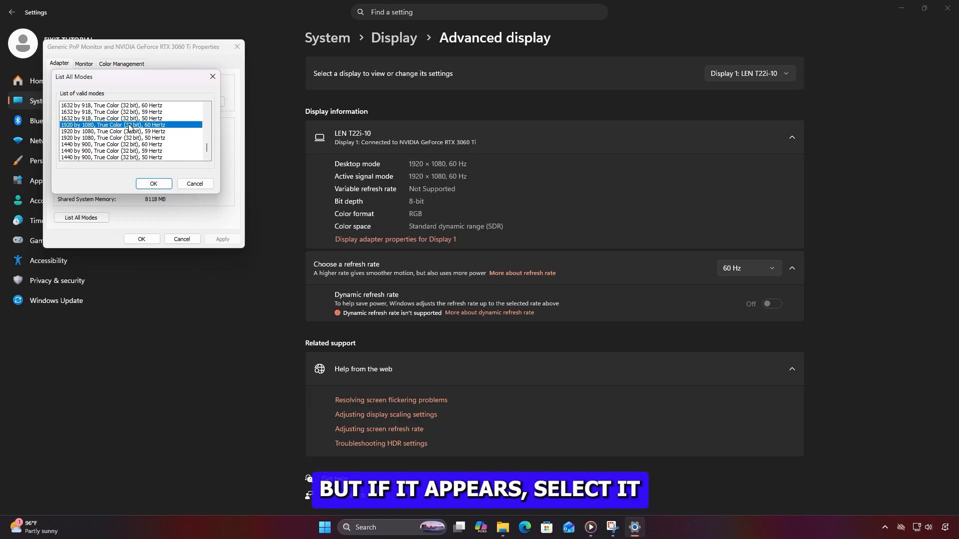
{"action": "left_click", "coordinate": [152, 184]}
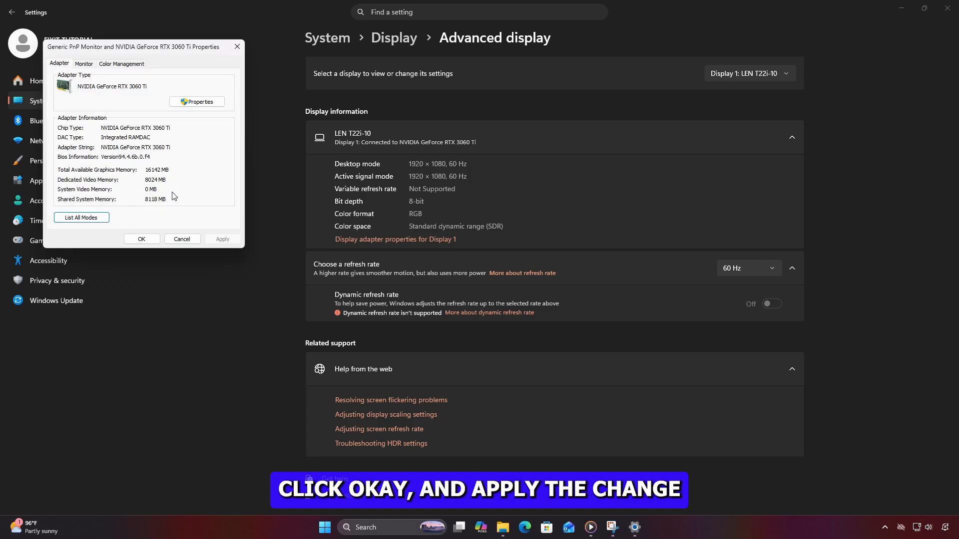
- Accept the display adapter properties and close the advanced display settings
{"action": "left_click", "coordinate": [141, 240]}
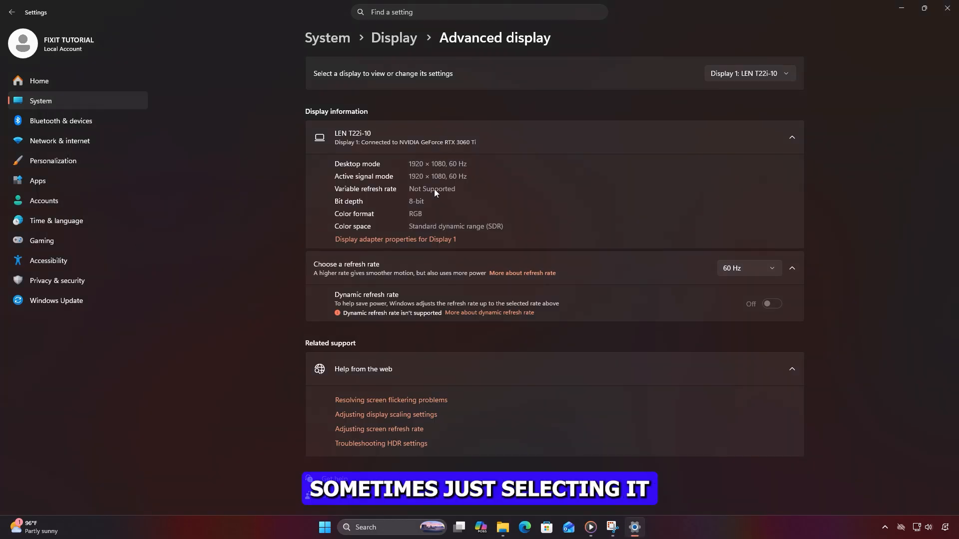
{"action": "left_click", "coordinate": [948, 8]}
{"action": "right_click", "coordinate": [390, 76]}
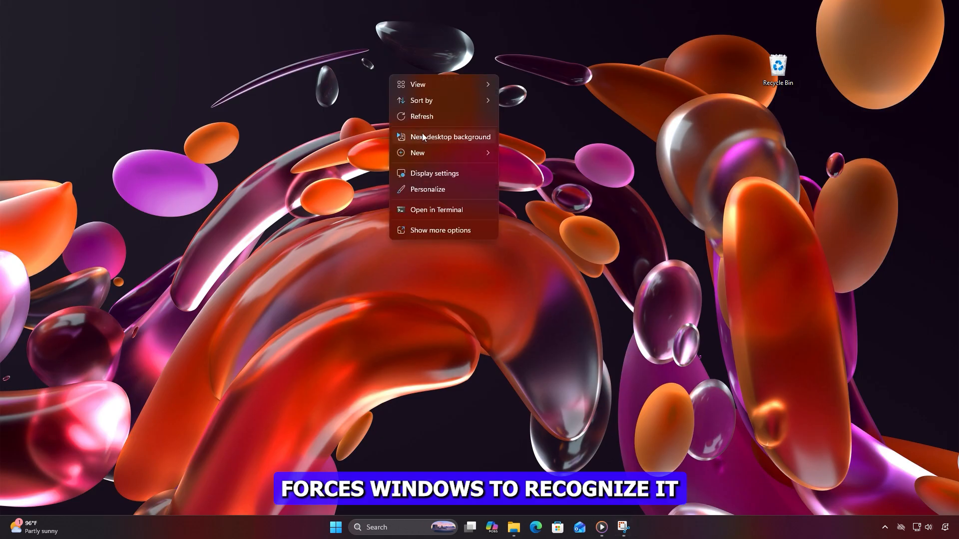
{"action": "left_click", "coordinate": [398, 104]}
{"action": "right_click", "coordinate": [397, 105]}
{"action": "left_click", "coordinate": [422, 145]}
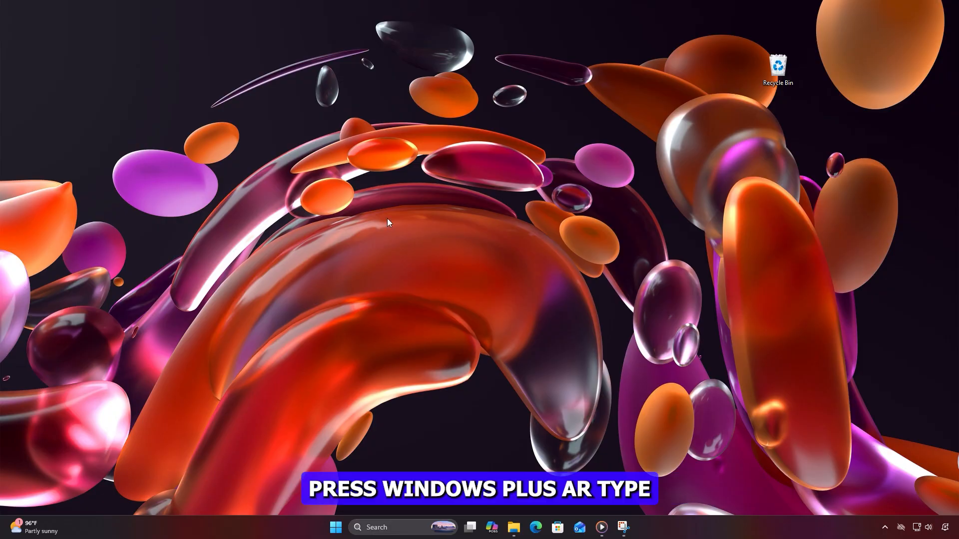
- Launch Registry Editor by running regedit
{"action": "key", "text": "super+r"}
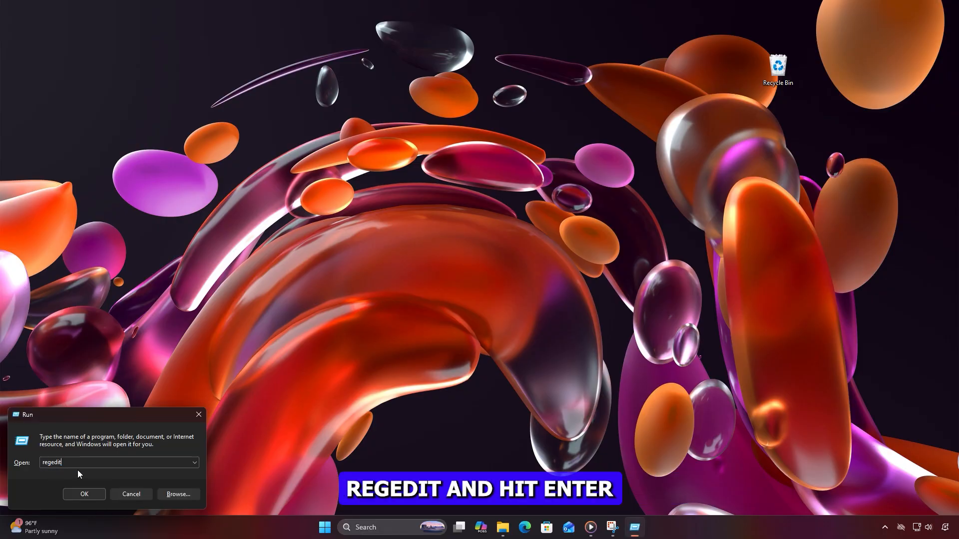
{"action": "left_click", "coordinate": [79, 494]}
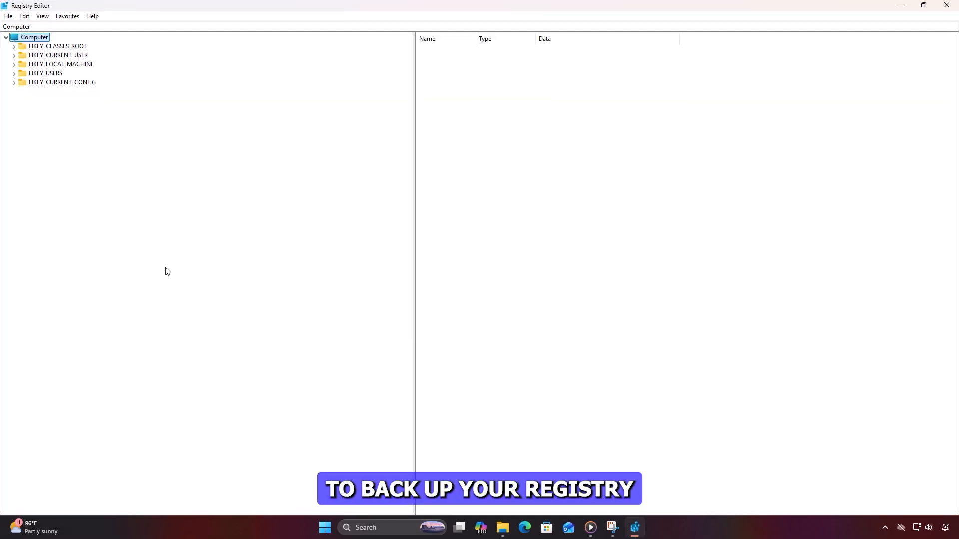
{"action": "left_click", "coordinate": [8, 16]}
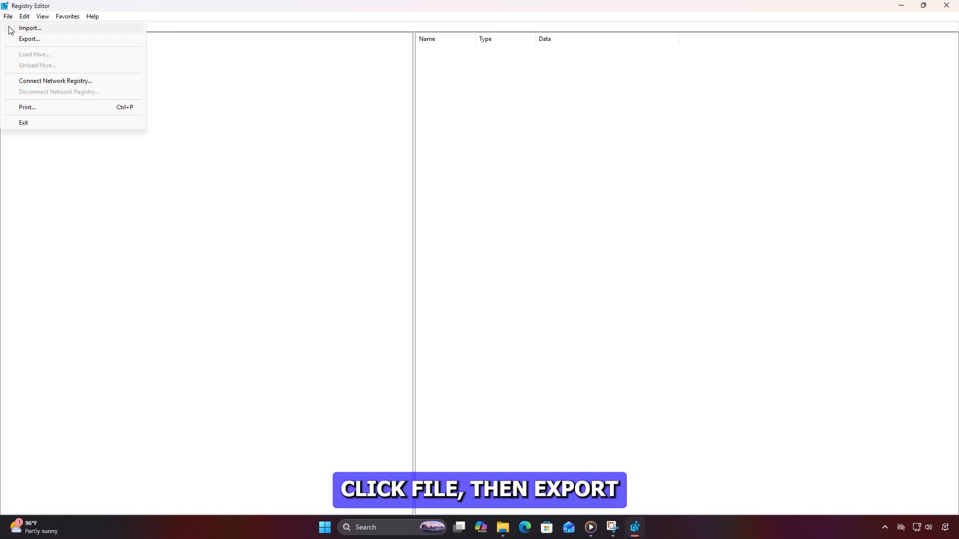
{"action": "left_click", "coordinate": [23, 38]}
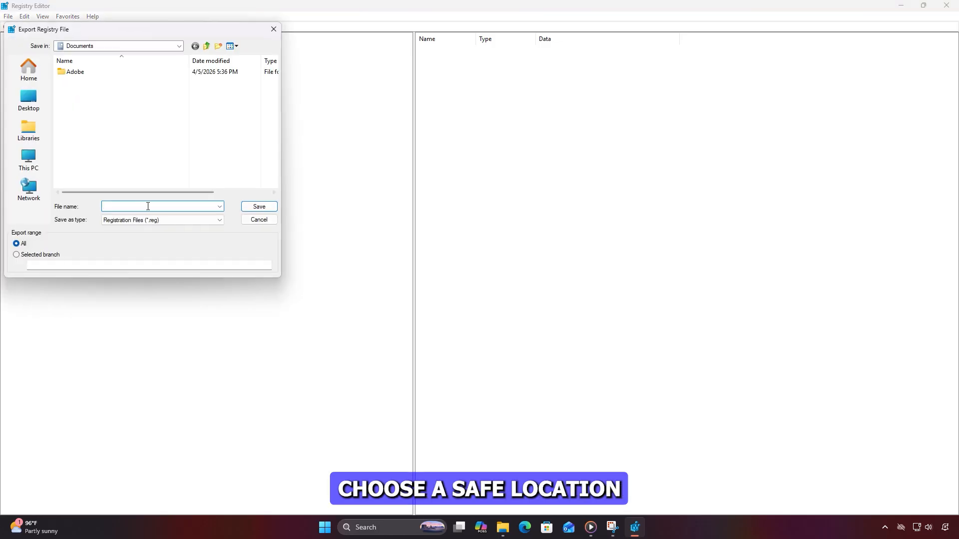
{"action": "left_click", "coordinate": [257, 219]}
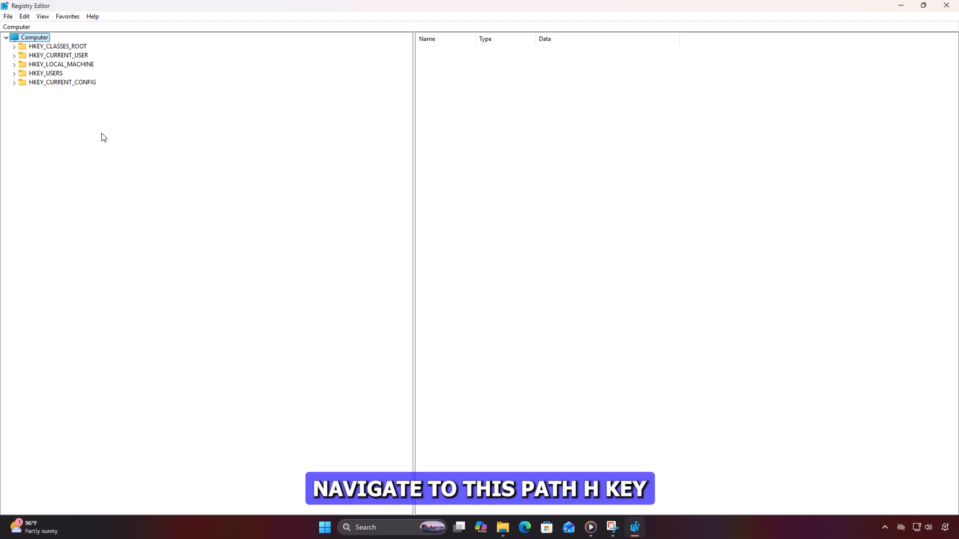
- Expand the registry path HKEY_LOCAL_MACHINE\SYSTEM\CurrentControlSet\Control\GraphicsDrivers\Configuration
{"action": "left_click", "coordinate": [14, 64]}
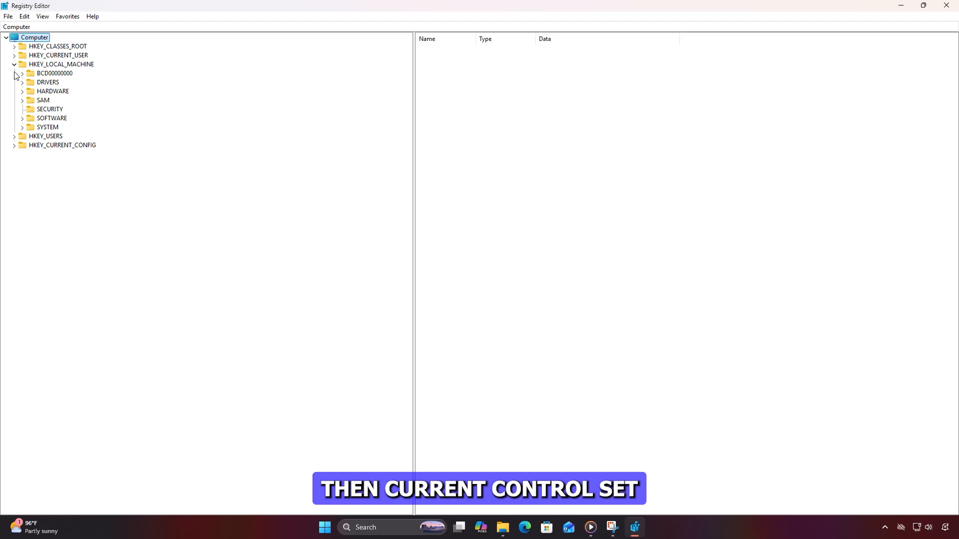
{"action": "left_click", "coordinate": [22, 127]}
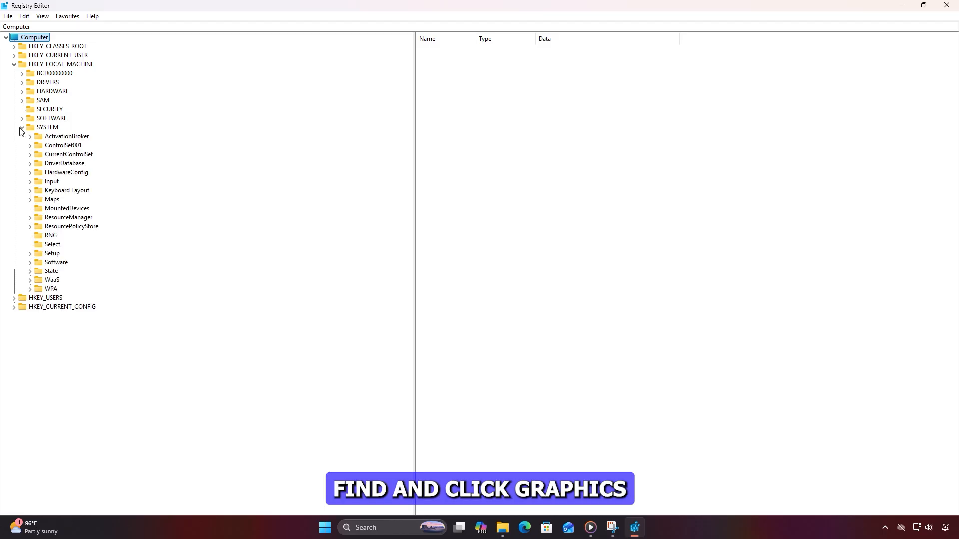
{"action": "left_click", "coordinate": [30, 155]}
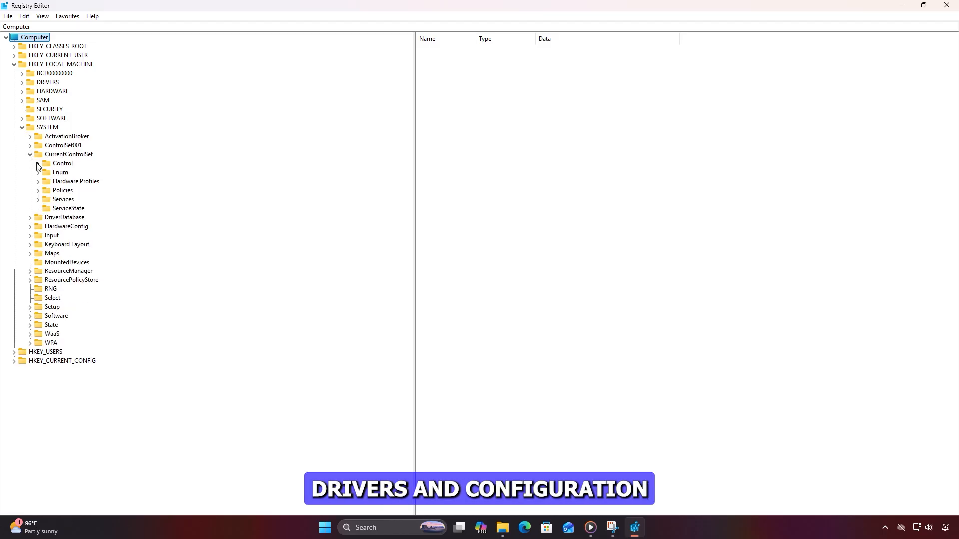
{"action": "left_click", "coordinate": [38, 164]}
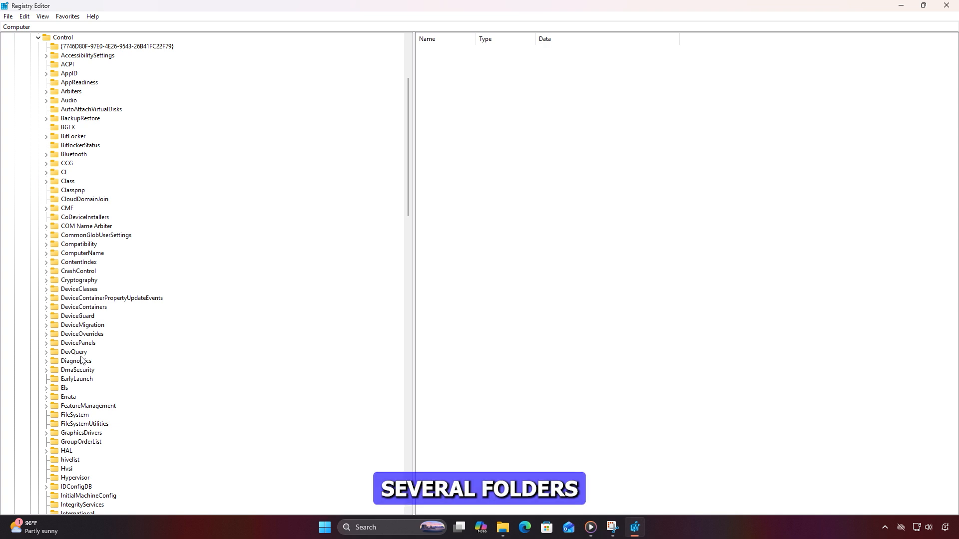
{"action": "scroll", "coordinate": [98, 299], "scroll_direction": "down", "scroll_amount": 2}
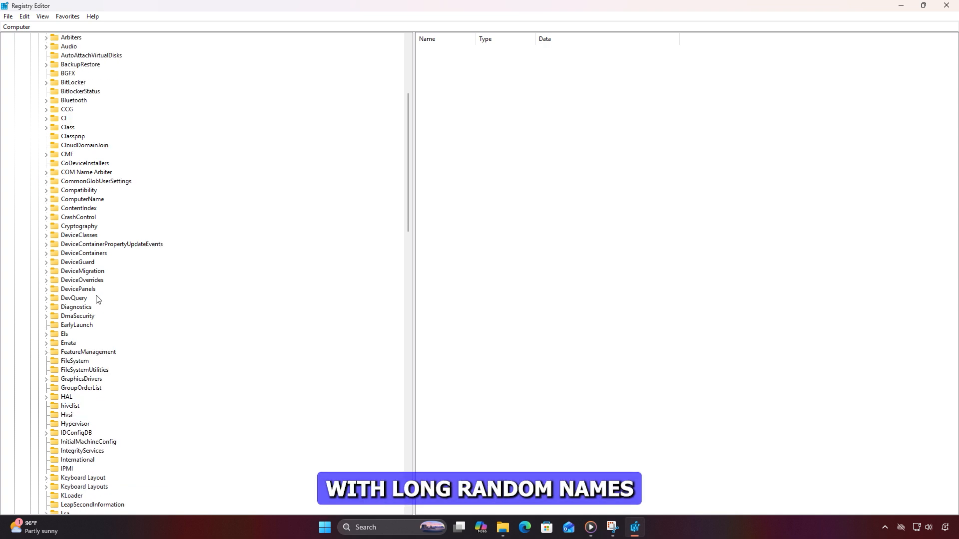
{"action": "scroll", "coordinate": [97, 299], "scroll_direction": "down", "scroll_amount": 4}
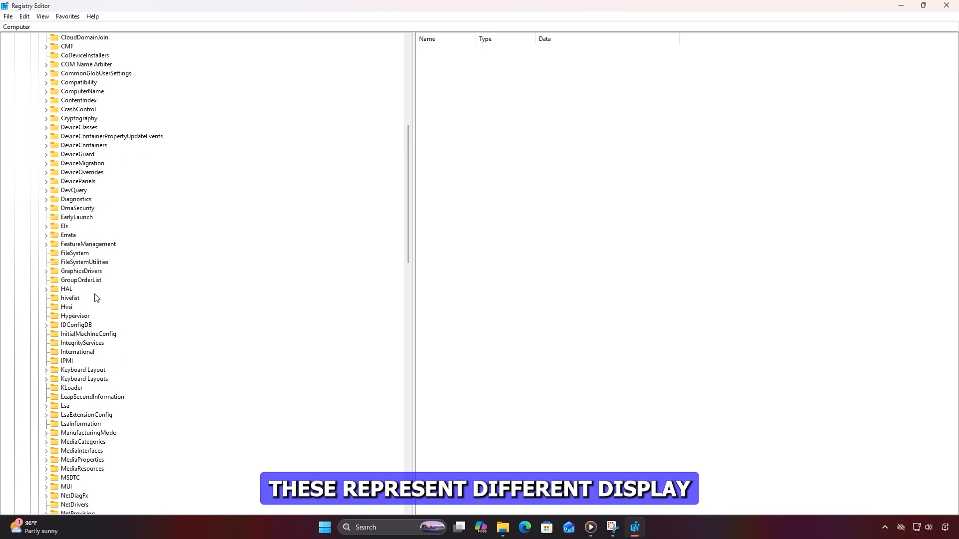
{"action": "left_click", "coordinate": [47, 271]}
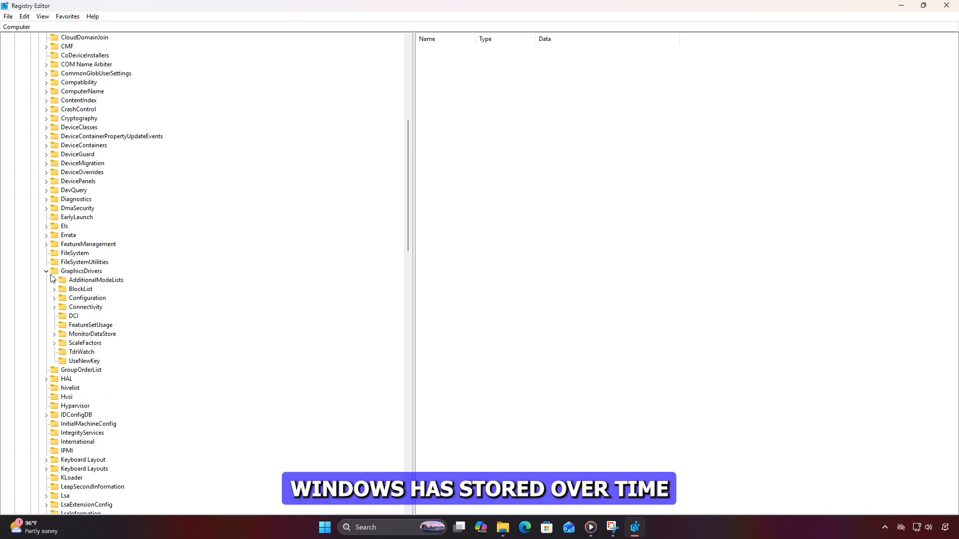
{"action": "left_click", "coordinate": [54, 298]}
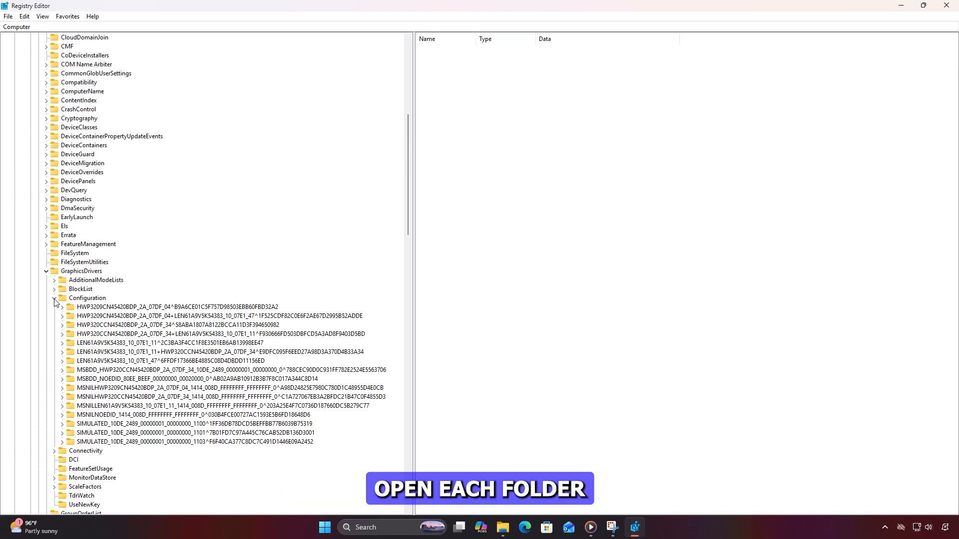
- In the 00 key of the first stored display configuration, set PrimSurfSize.cx to decimal 1920
{"action": "left_click", "coordinate": [63, 307]}
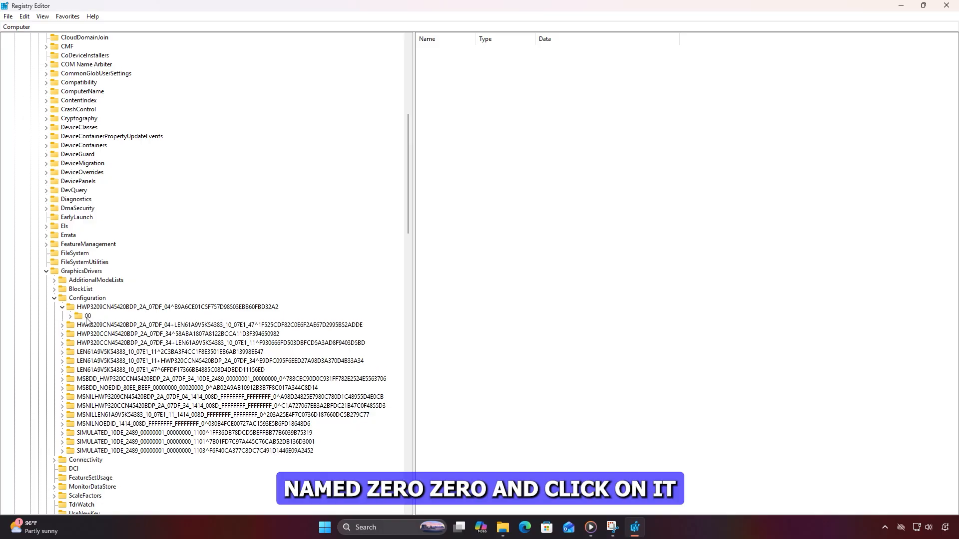
{"action": "left_click", "coordinate": [87, 318]}
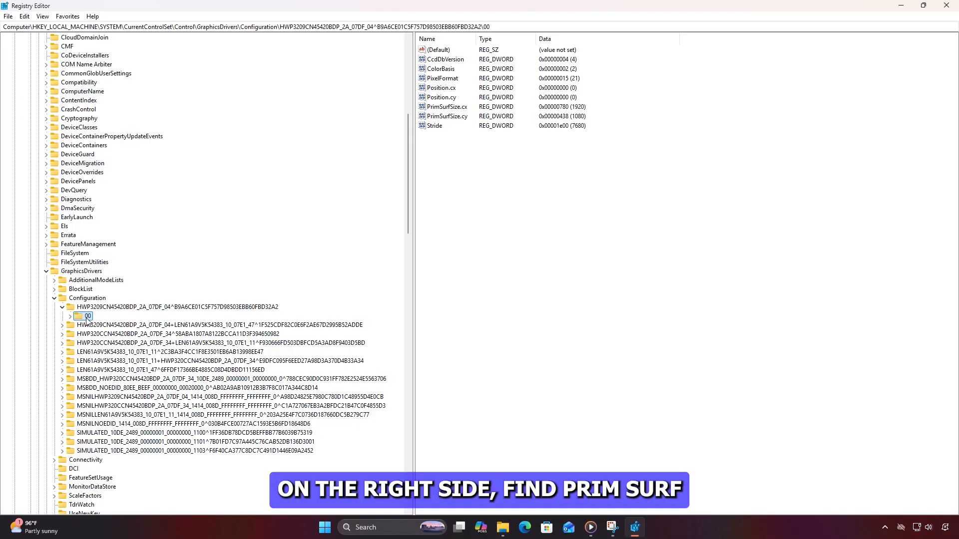
{"action": "double_click", "coordinate": [460, 110]}
{"action": "left_click", "coordinate": [118, 108]}
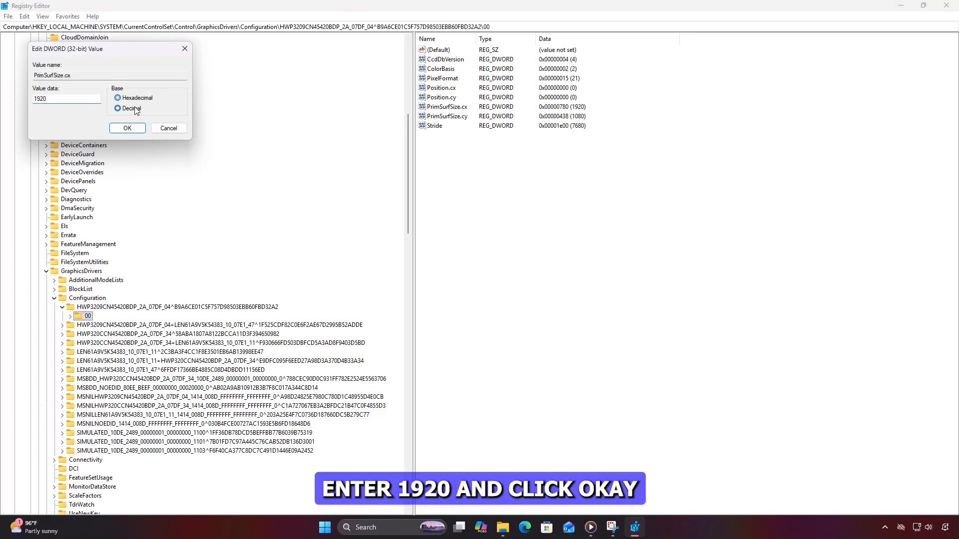
{"action": "left_click", "coordinate": [77, 98]}
{"action": "left_click", "coordinate": [127, 128]}
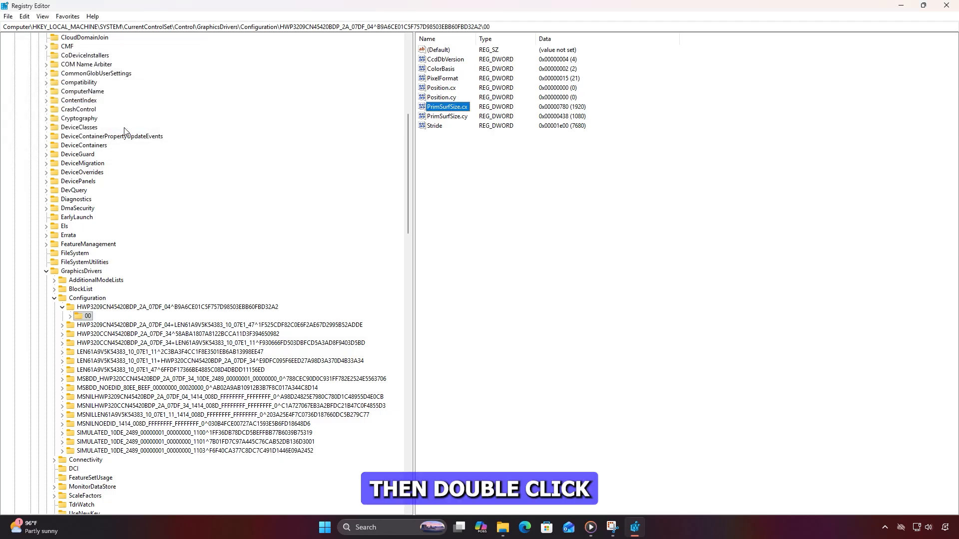
- Set PrimSurfSize.cy in the same 00 key to decimal 1080
{"action": "double_click", "coordinate": [451, 117]}
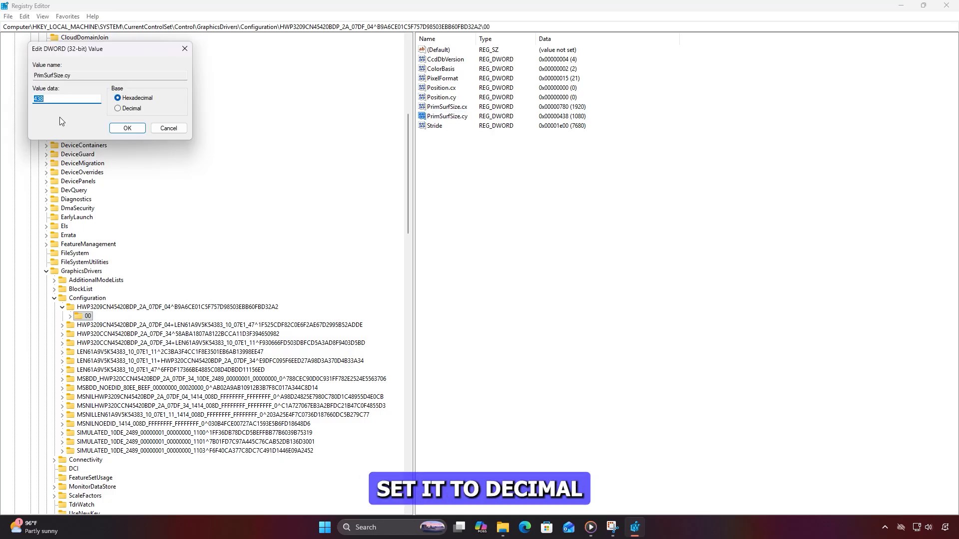
{"action": "left_click", "coordinate": [117, 108]}
{"action": "left_click", "coordinate": [82, 102]}
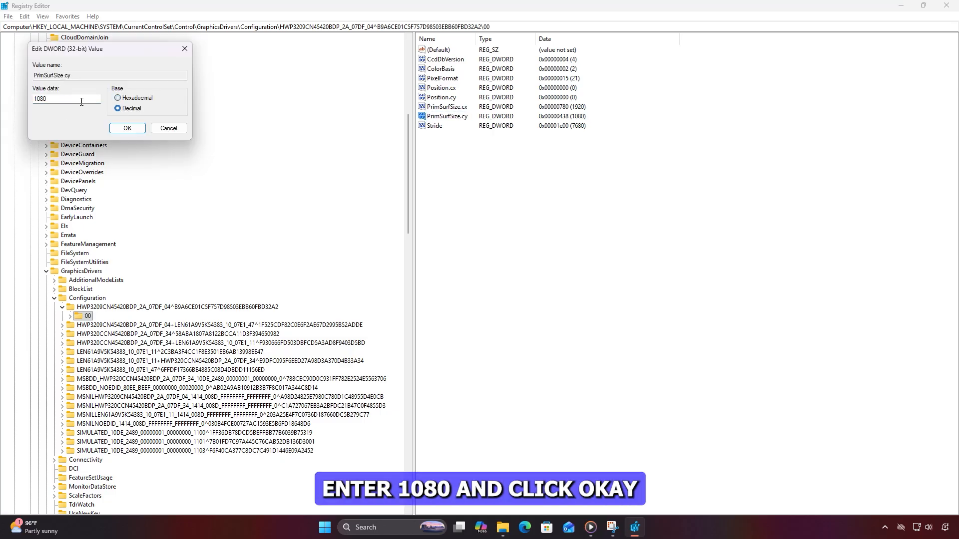
{"action": "left_click", "coordinate": [140, 131]}
- Open the nested 00 subkey of that configuration and set its Scaling value to 3
{"action": "left_click", "coordinate": [69, 316]}
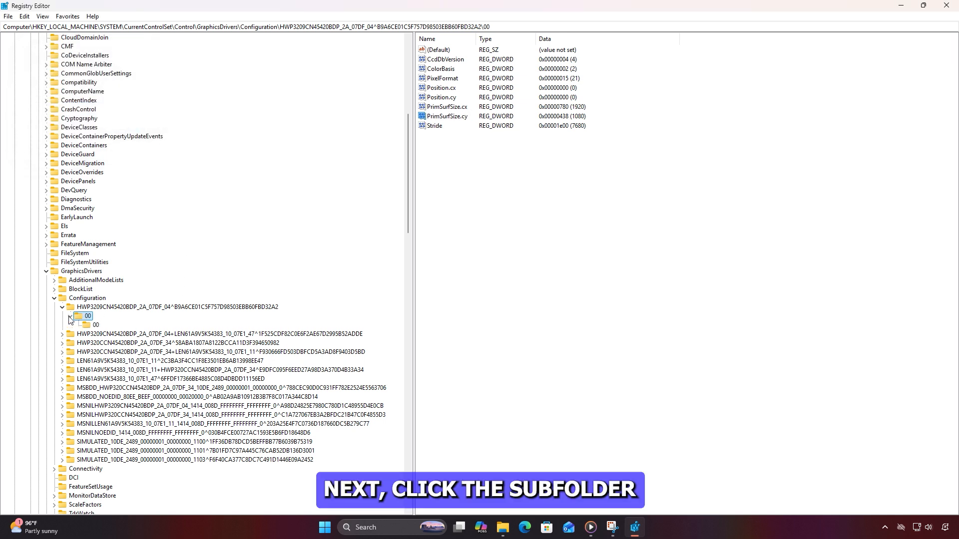
{"action": "left_click", "coordinate": [95, 325]}
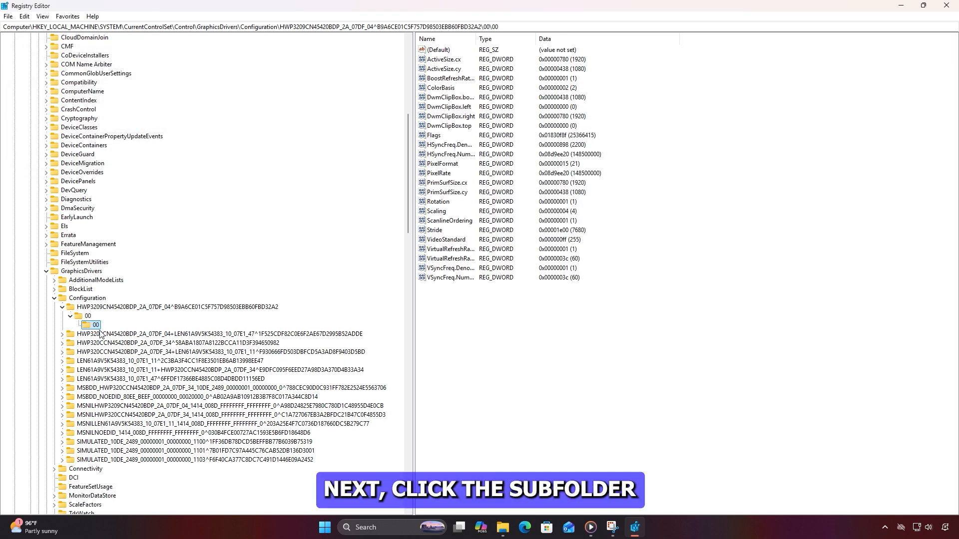
{"action": "double_click", "coordinate": [444, 213]}
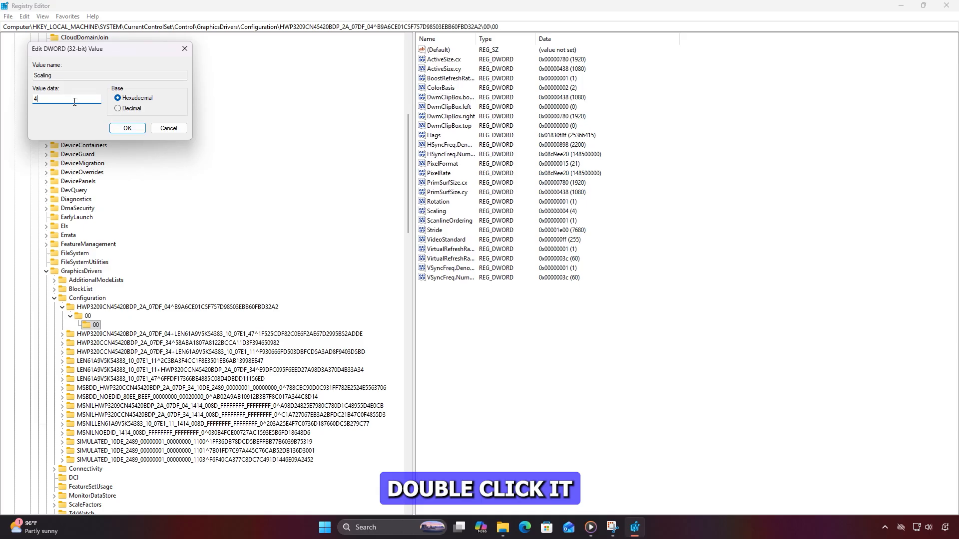
{"action": "left_click_drag", "start_coordinate": [74, 100], "coordinate": [21, 105]}
{"action": "type", "text": "3"}
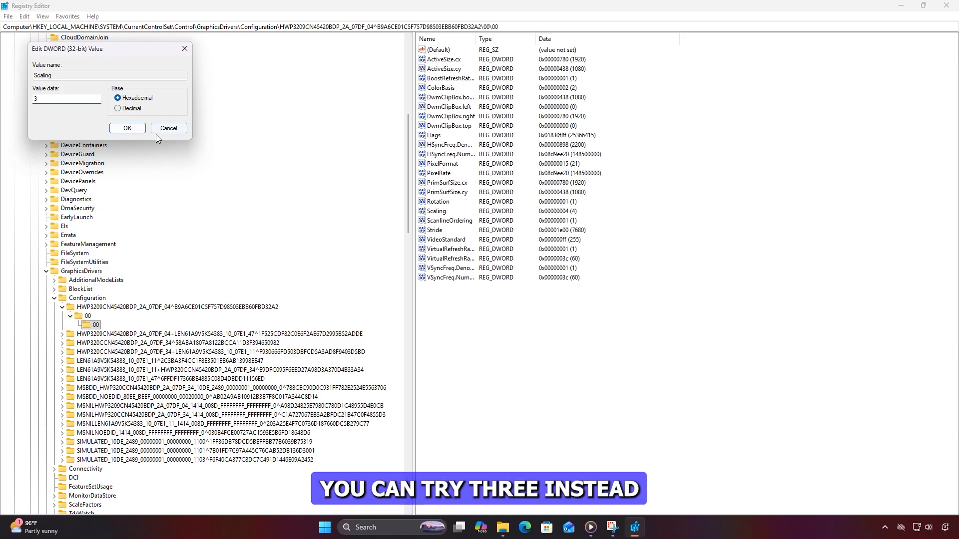
{"action": "left_click", "coordinate": [127, 128]}
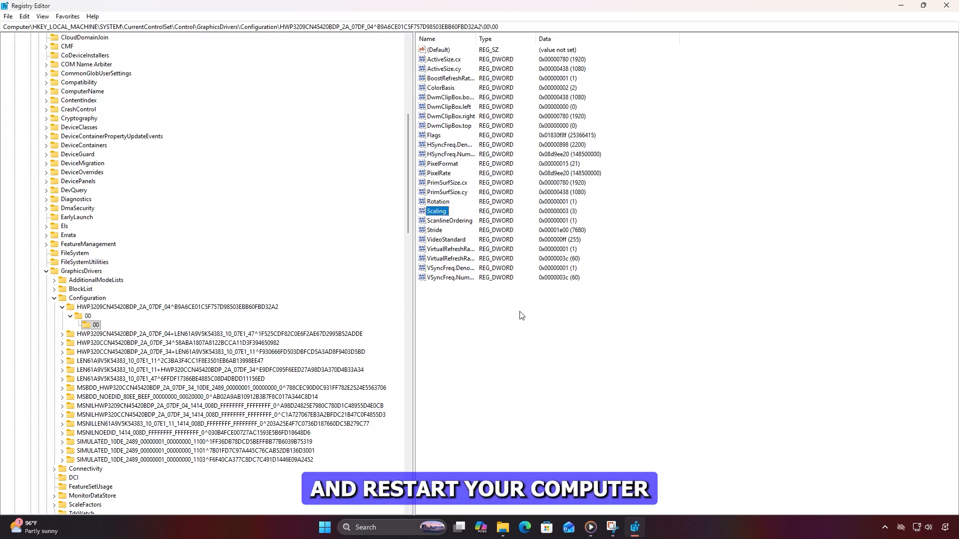
- Minimize Registry Editor and open the Windows display settings from the desktop
{"action": "left_click", "coordinate": [901, 5]}
{"action": "right_click", "coordinate": [361, 151]}
{"action": "left_click", "coordinate": [390, 186]}
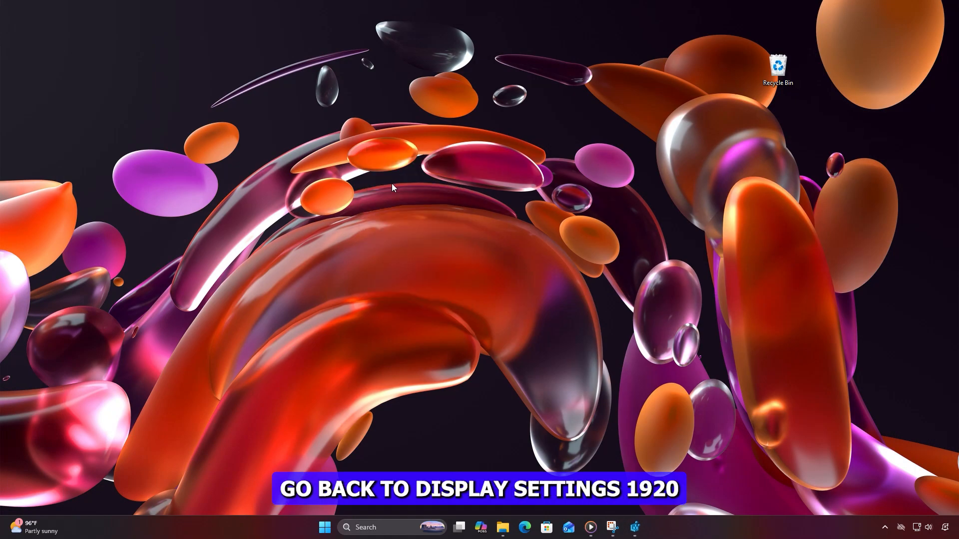
{"action": "right_click", "coordinate": [392, 184]}
{"action": "left_click", "coordinate": [420, 184]}
{"action": "right_click", "coordinate": [420, 173]}
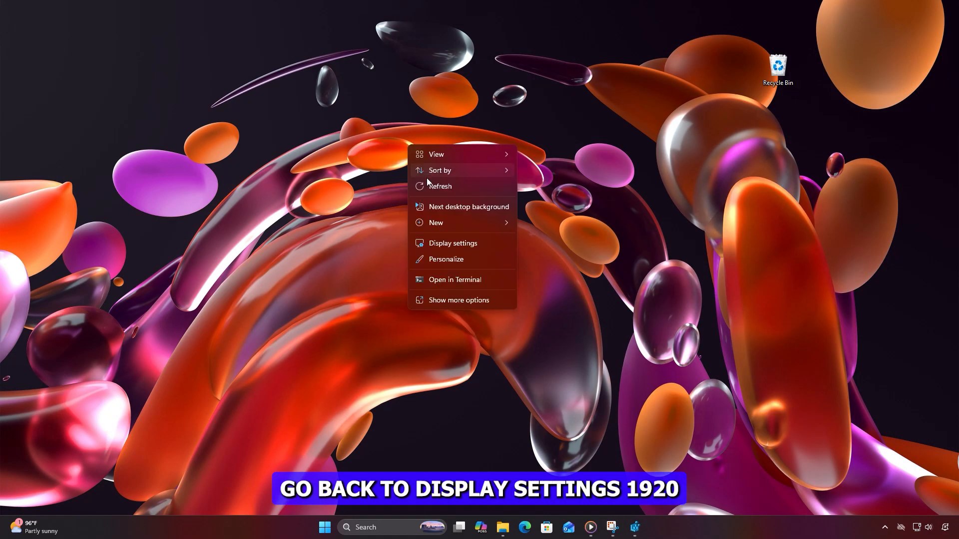
{"action": "left_click", "coordinate": [433, 243]}
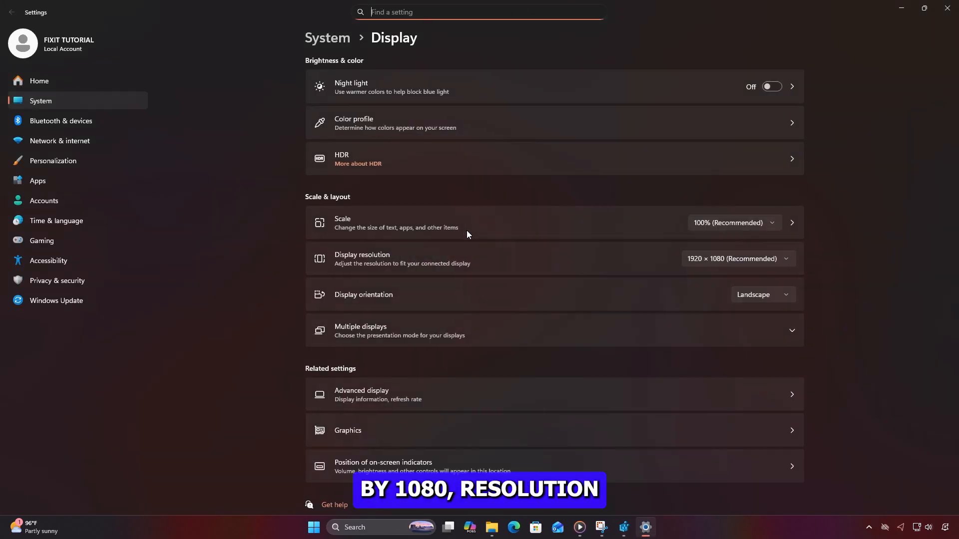
- Choose 1920 × 1080 (Recommended) as the display resolution and close Settings
{"action": "left_click", "coordinate": [741, 262]}
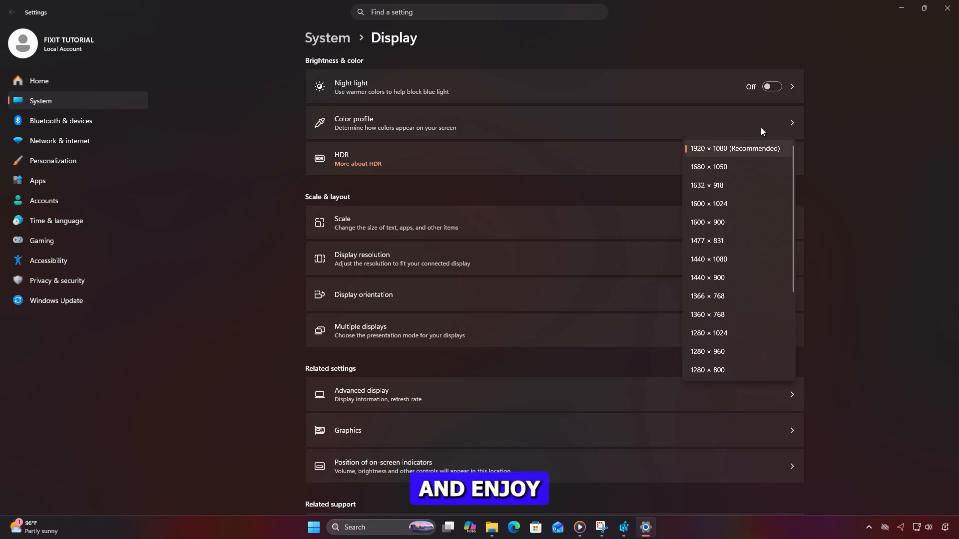
{"action": "left_click", "coordinate": [745, 150]}
{"action": "left_click", "coordinate": [945, 5]}
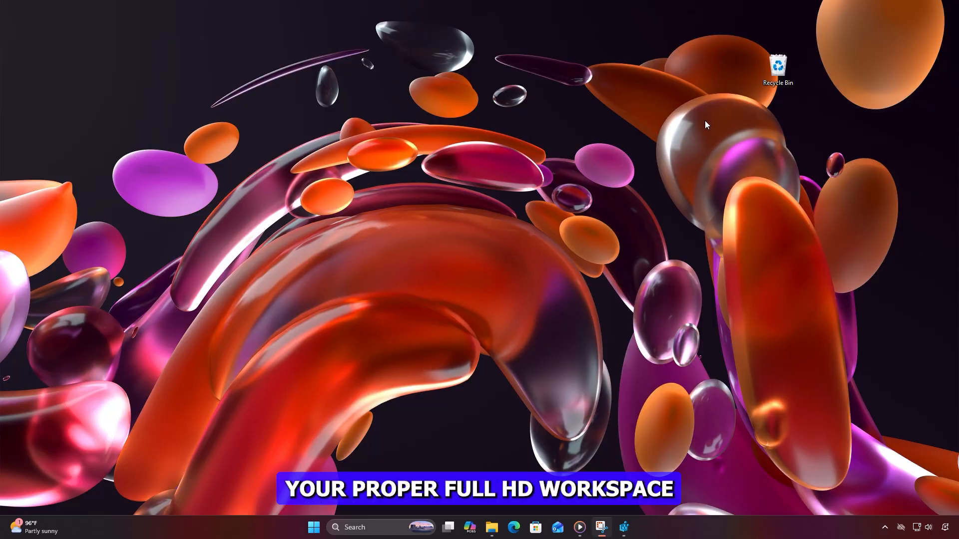
{"action": "right_click", "coordinate": [361, 114]}
{"action": "left_click", "coordinate": [428, 150]}
{"action": "right_click", "coordinate": [349, 141]}
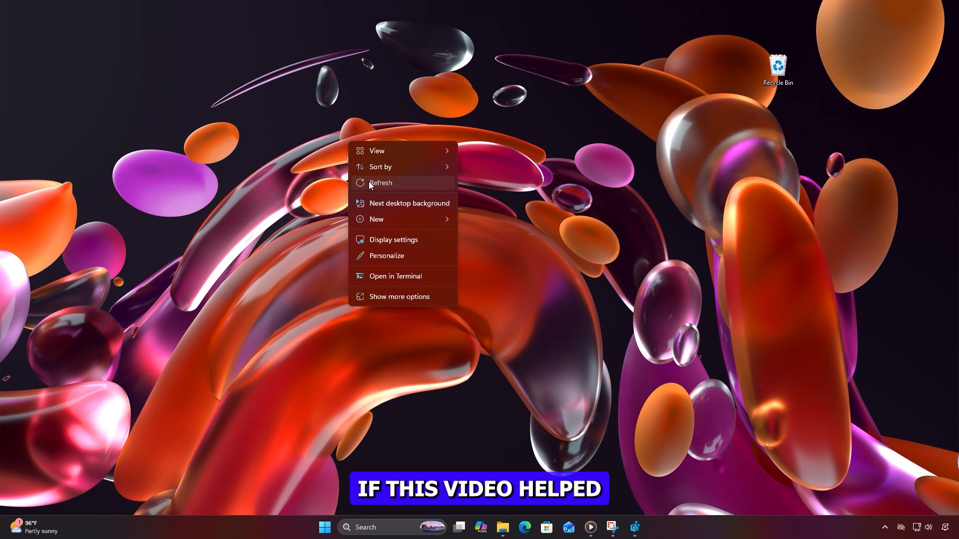
{"action": "left_click", "coordinate": [368, 181]}
{"action": "right_click", "coordinate": [351, 164]}
{"action": "left_click", "coordinate": [392, 211]}
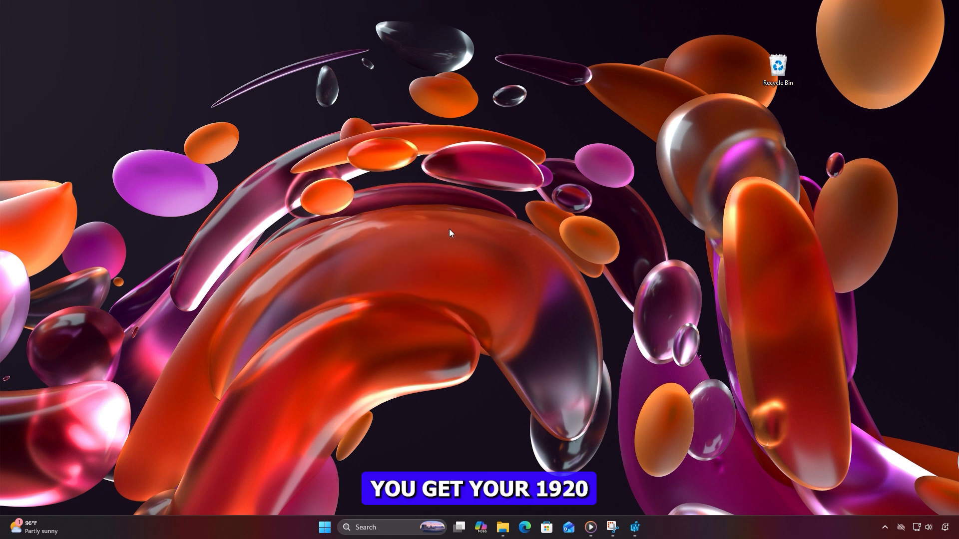
{"action": "right_click", "coordinate": [419, 136]}
{"action": "left_click", "coordinate": [449, 184]}
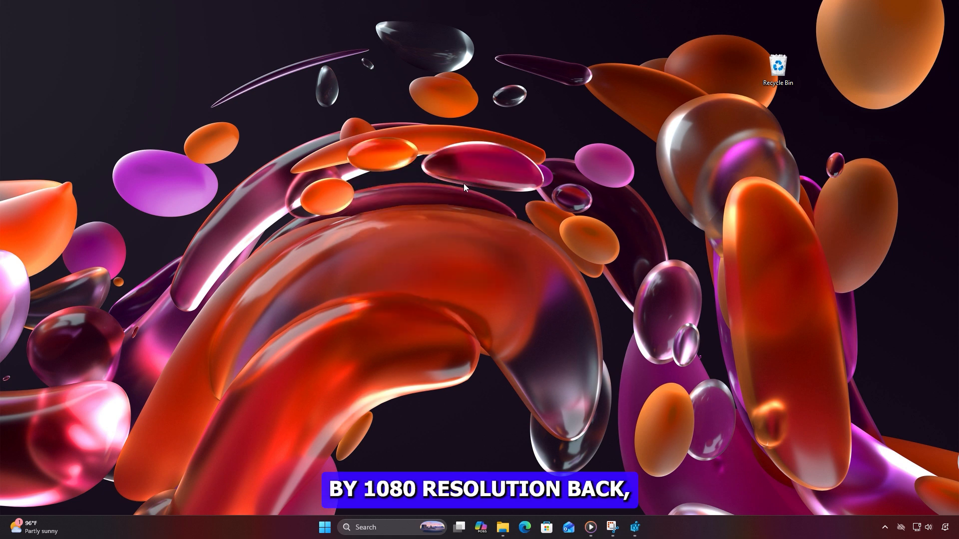